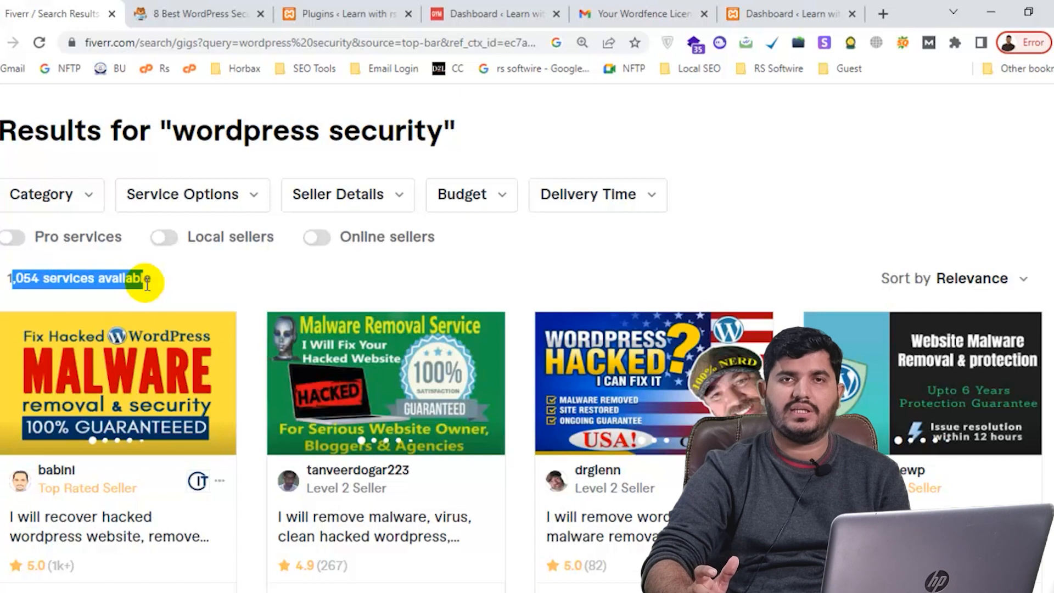
Dismiss the WPForms pop-up, review the 8-plugin security comparison table, and return to Plugins
scroll(437, 216, down, 2)
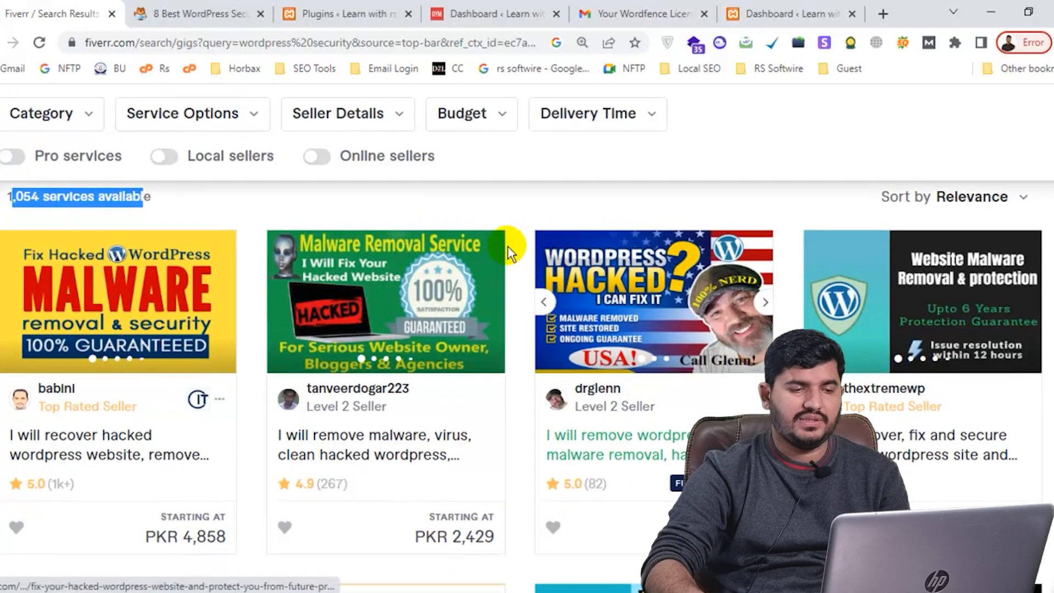
scroll(496, 241, down, 5)
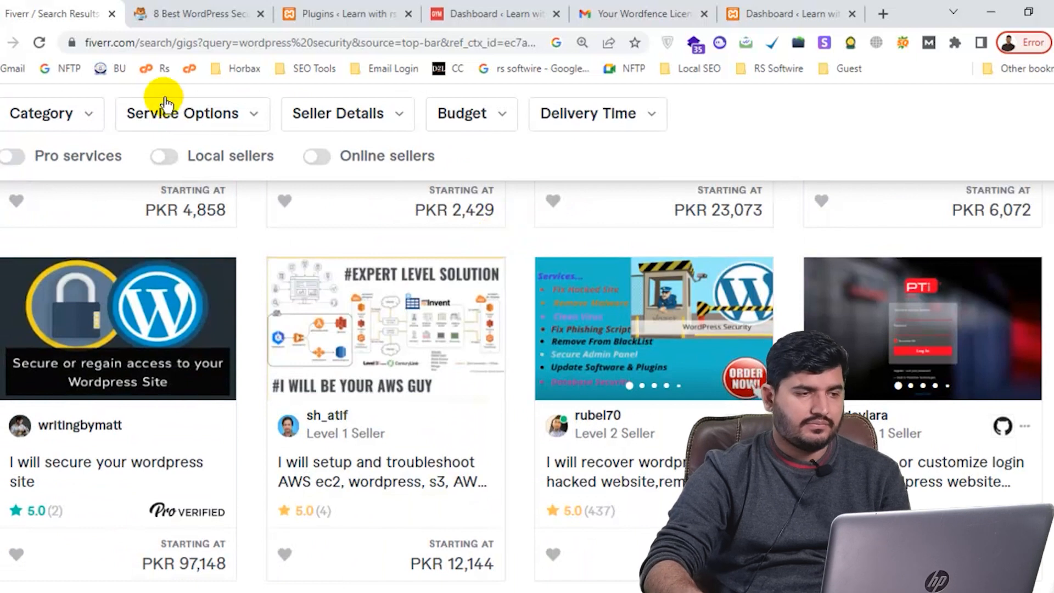
click(180, 8)
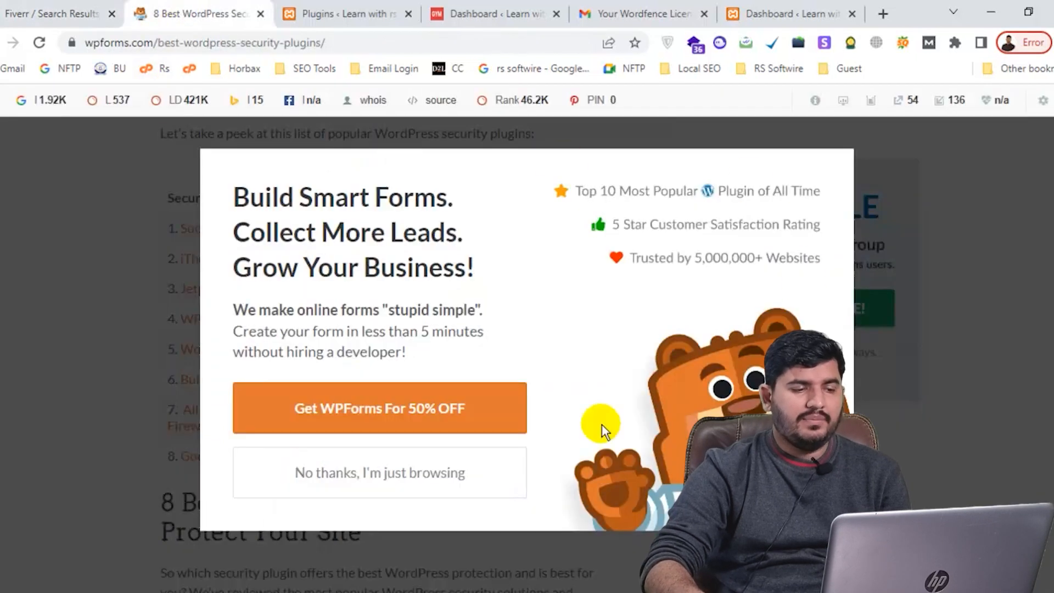
click(358, 475)
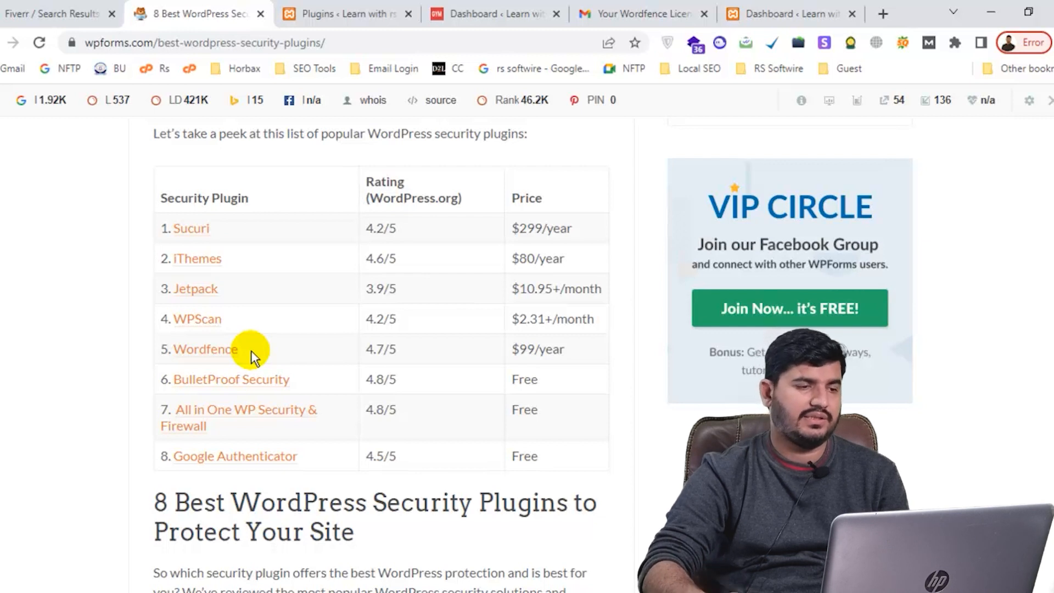
click(351, 12)
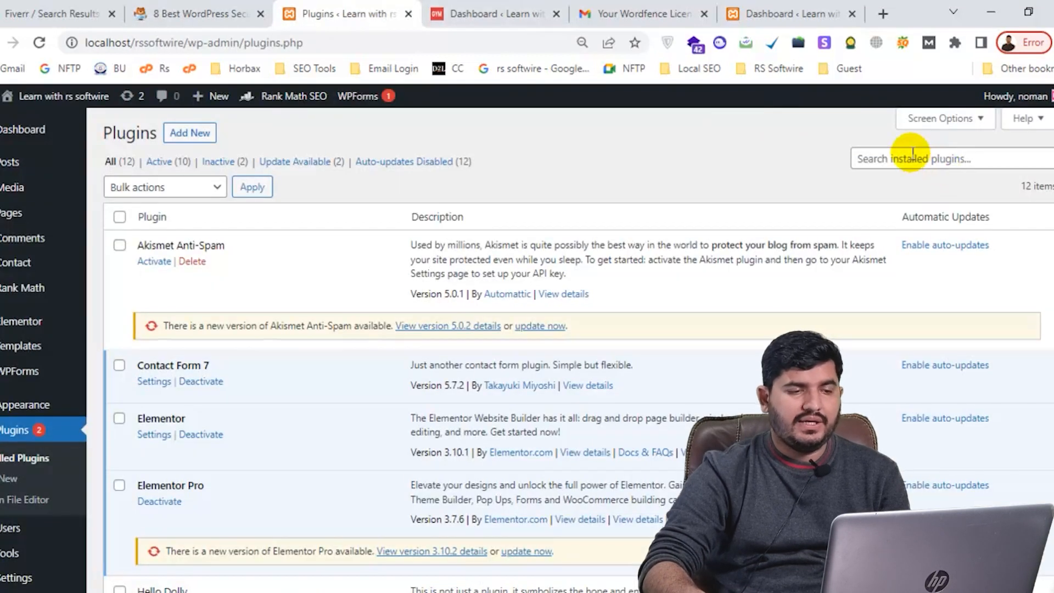
Search Add New plugins for 'wordfence', showing Wordfence Security – Firewall & Malware Scan already active
click(182, 130)
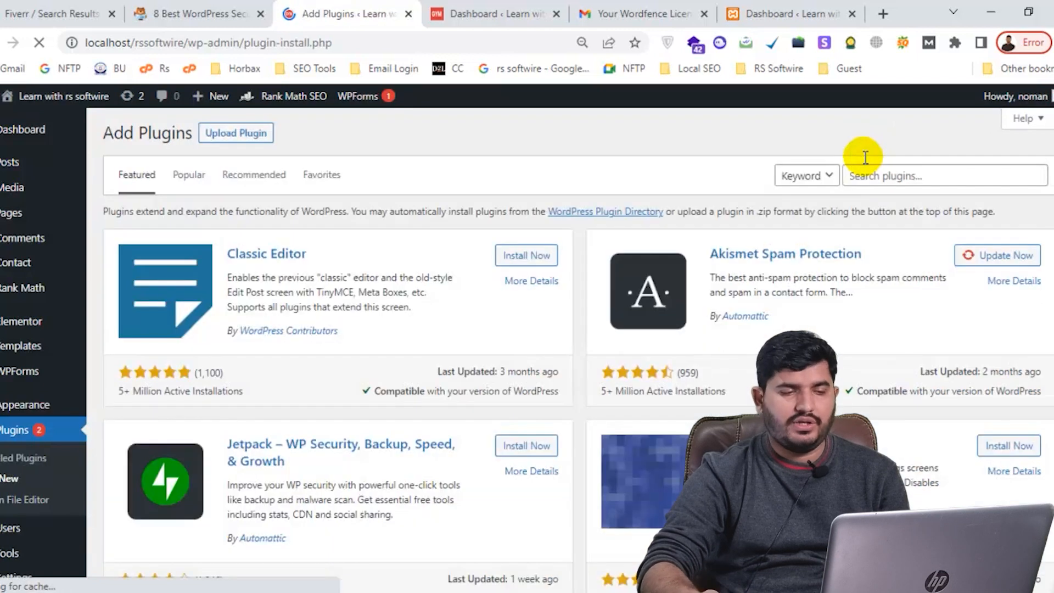
click(913, 173)
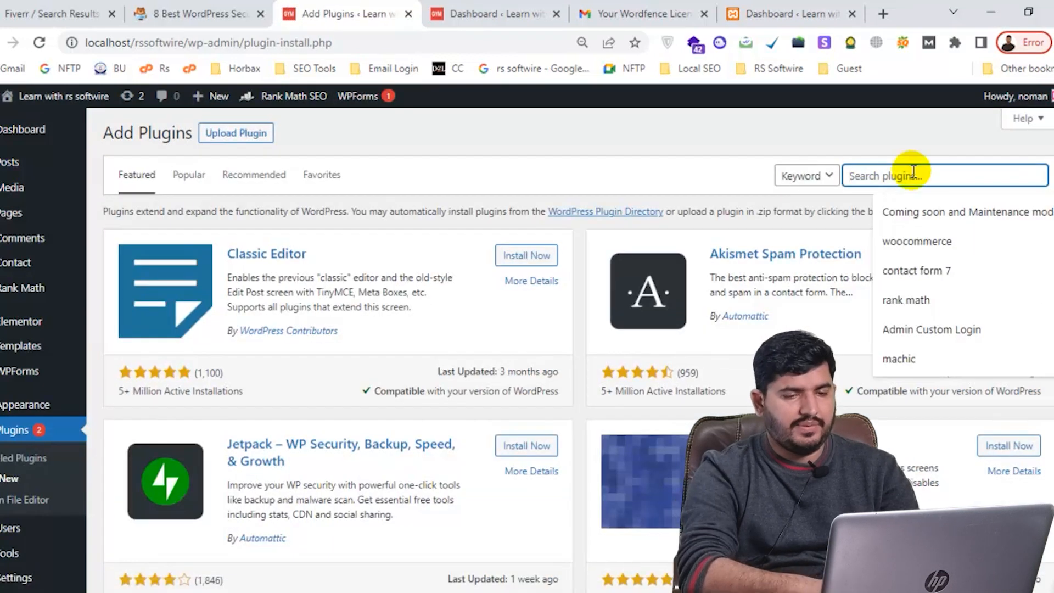
text(word)
key(Return)
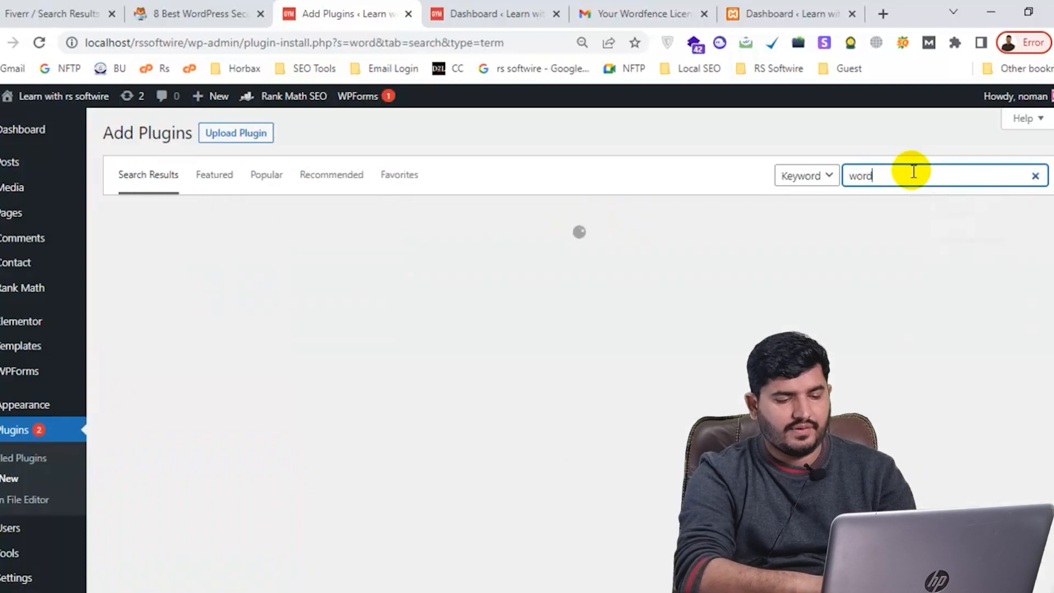
text(fence)
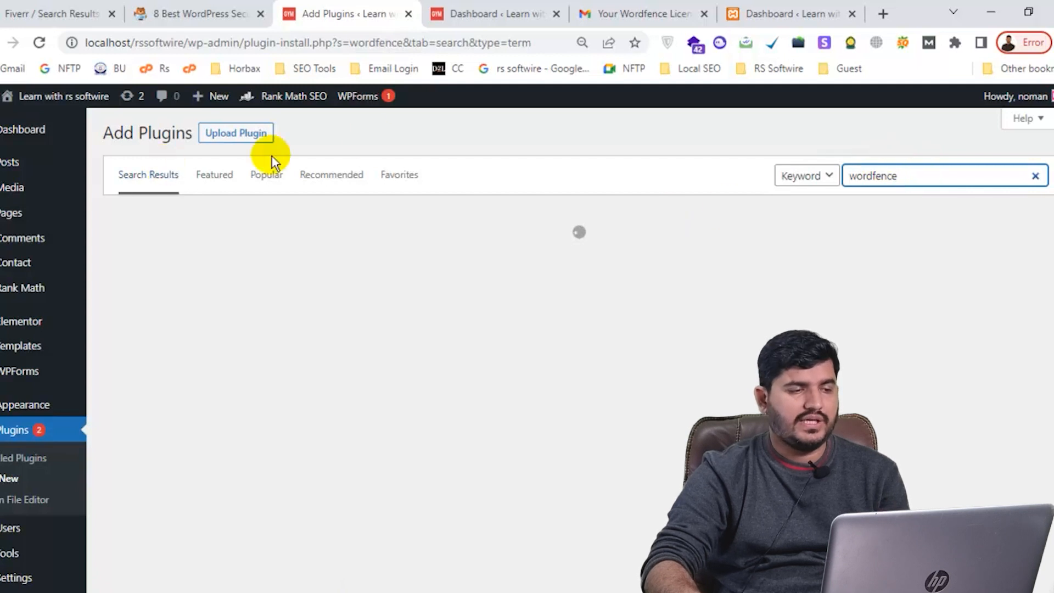
scroll(12, 232, down, 2)
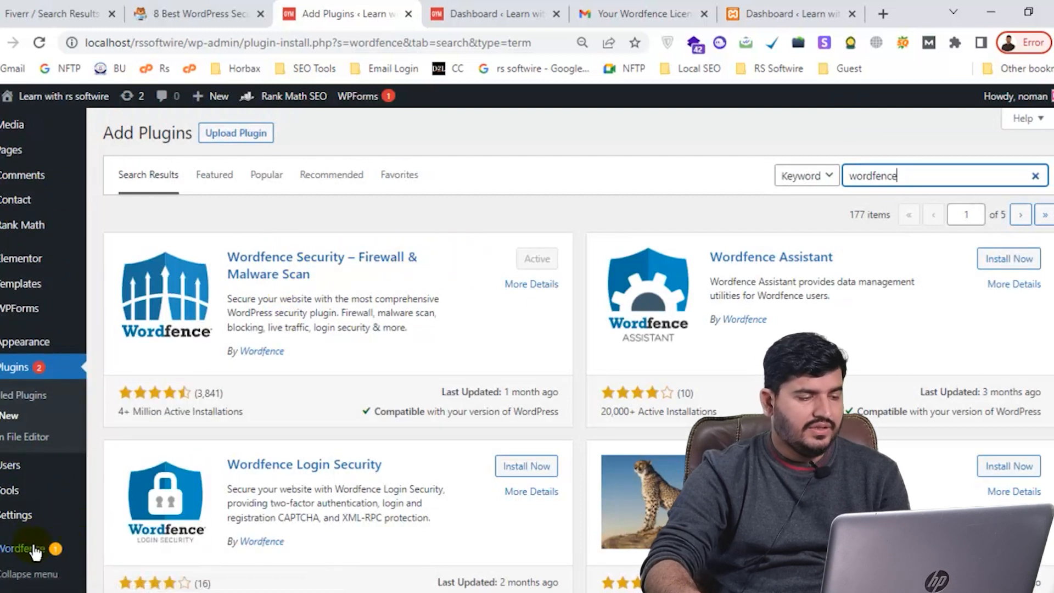
Open the Wordfence dashboard and bring the Gmail license email tab alongside it
mouse_move(27, 549)
click(138, 384)
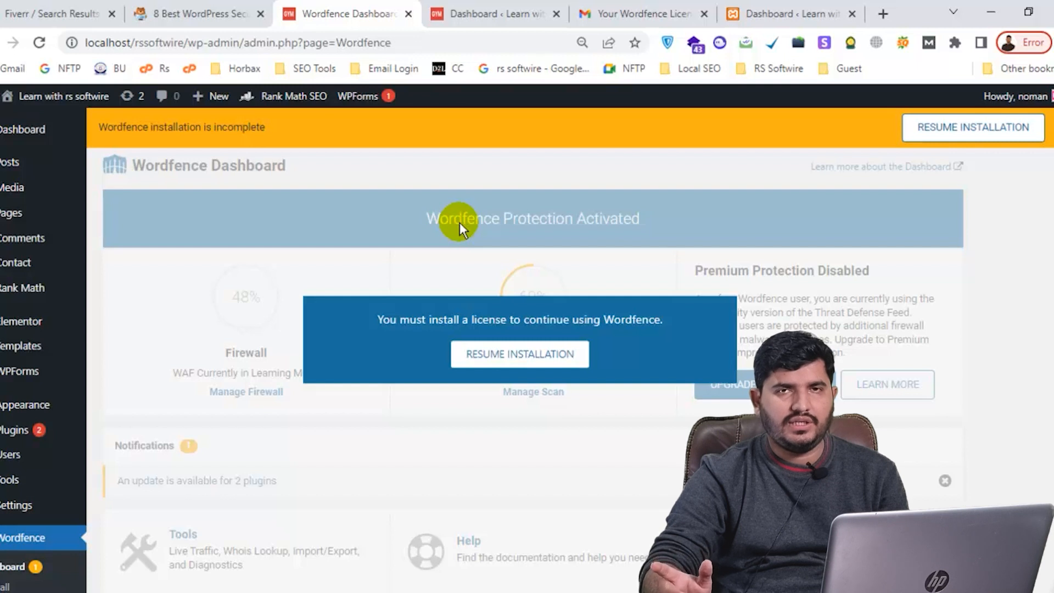
click(747, 10)
drag(607, 7, 466, 8)
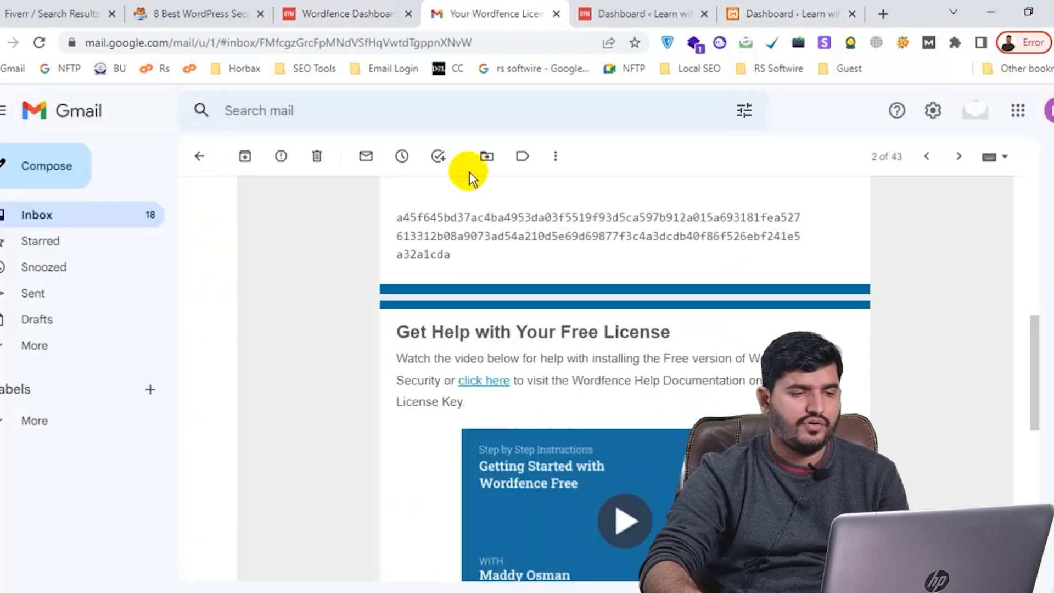
scroll(477, 236, up, 6)
scroll(483, 258, down, 6)
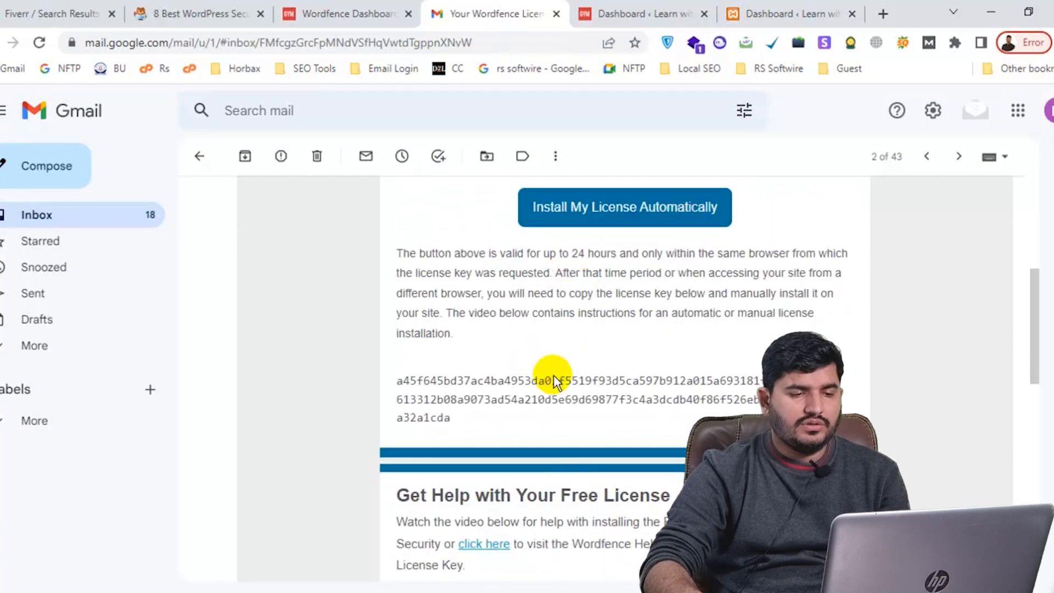
drag(470, 415, 390, 377)
Copy the license key from the email and resume the unfinished Wordfence installation
right_click(426, 382)
click(439, 390)
click(367, 8)
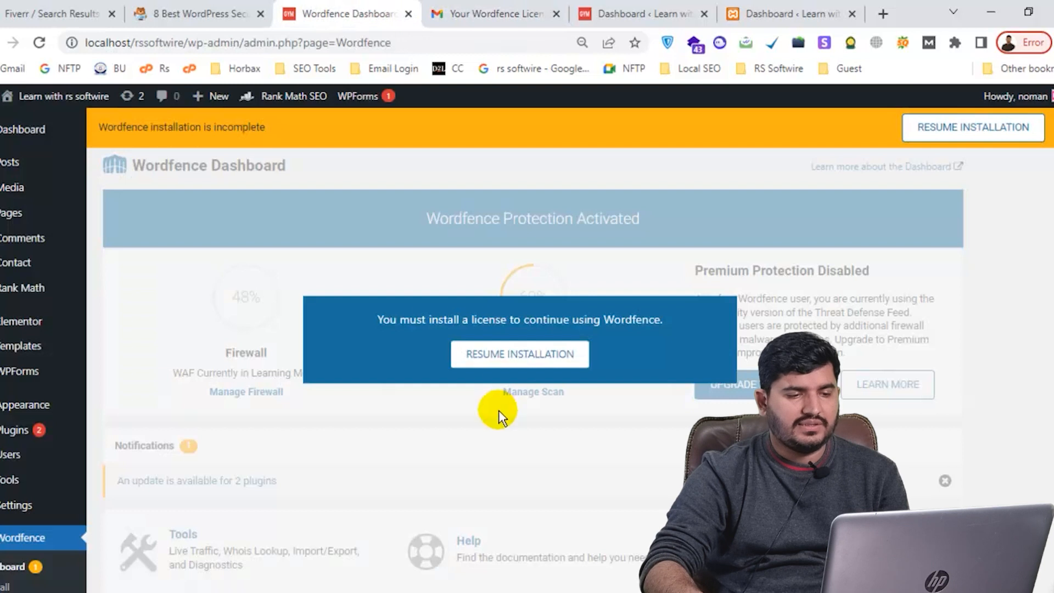
click(515, 362)
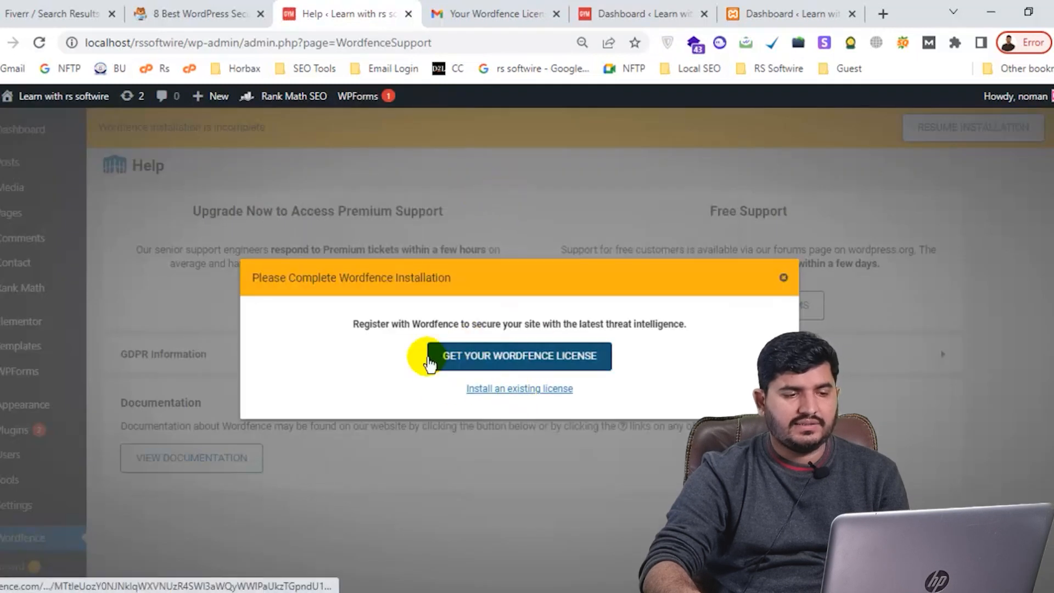
Choose to install an existing license, paste the copied key and enter the site e-mail address
click(524, 390)
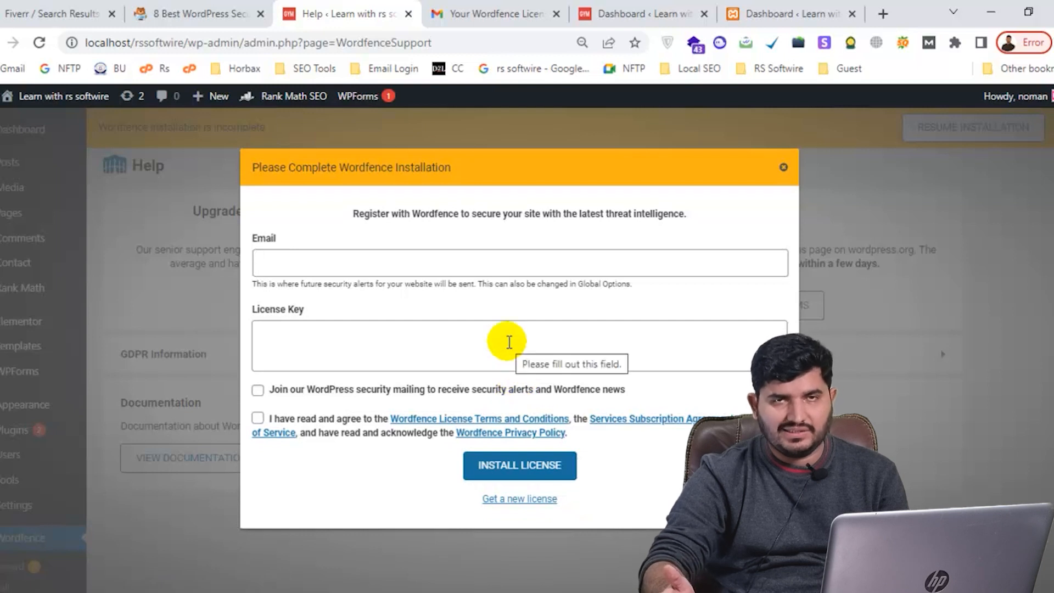
click(463, 329)
key(ctrl+v)
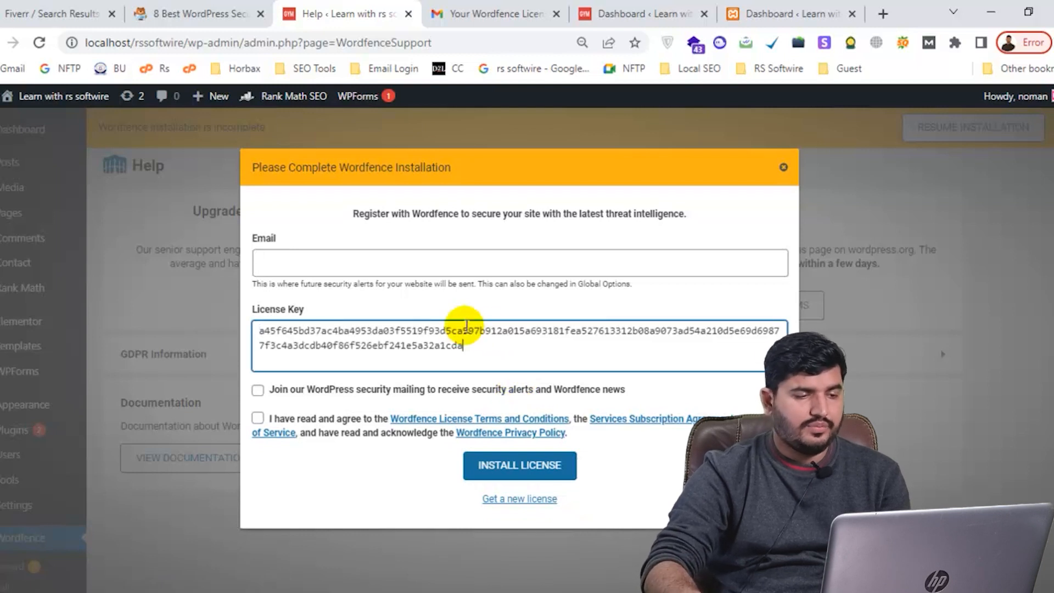
click(447, 262)
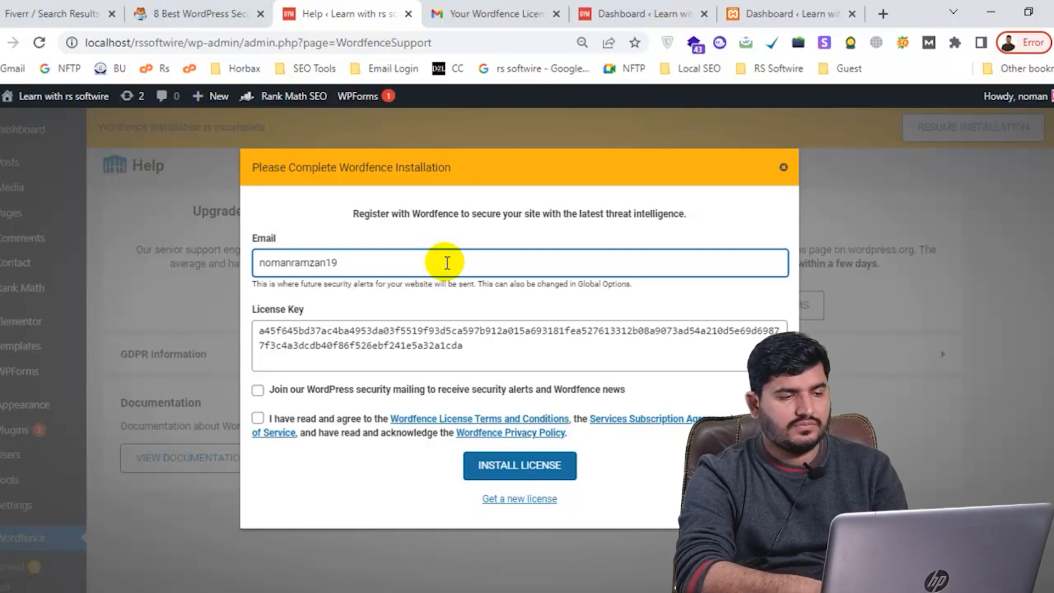
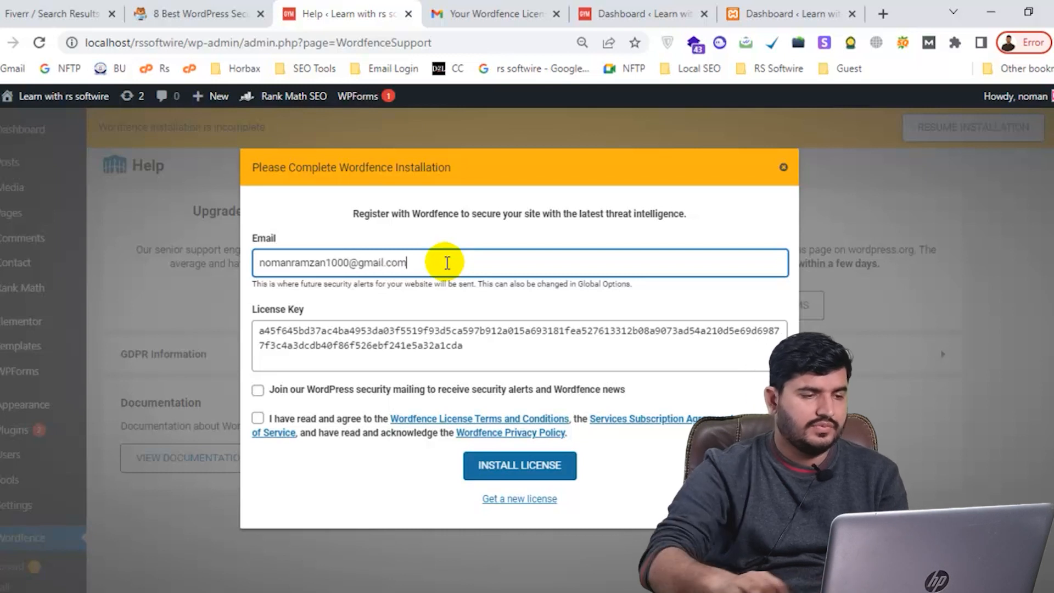
Accept the license terms, install the free license, and go to the Wordfence Dashboard
click(259, 420)
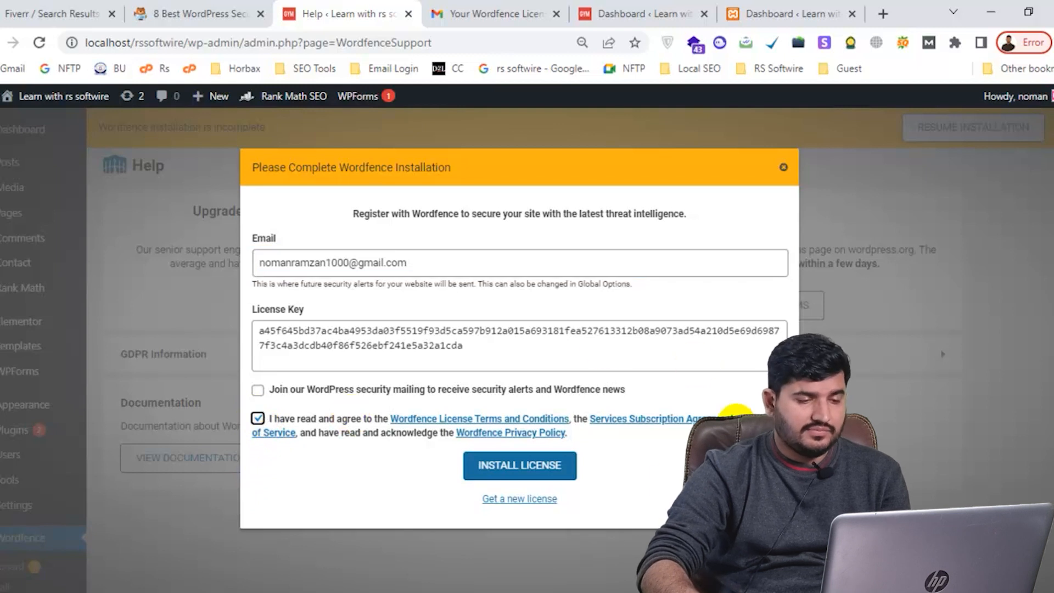
click(541, 465)
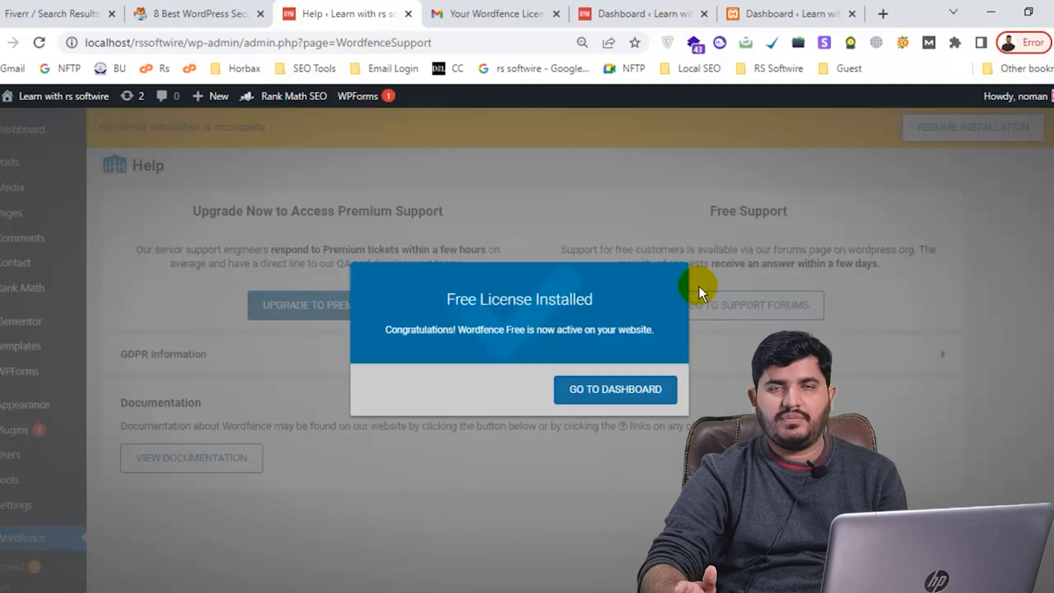
click(628, 387)
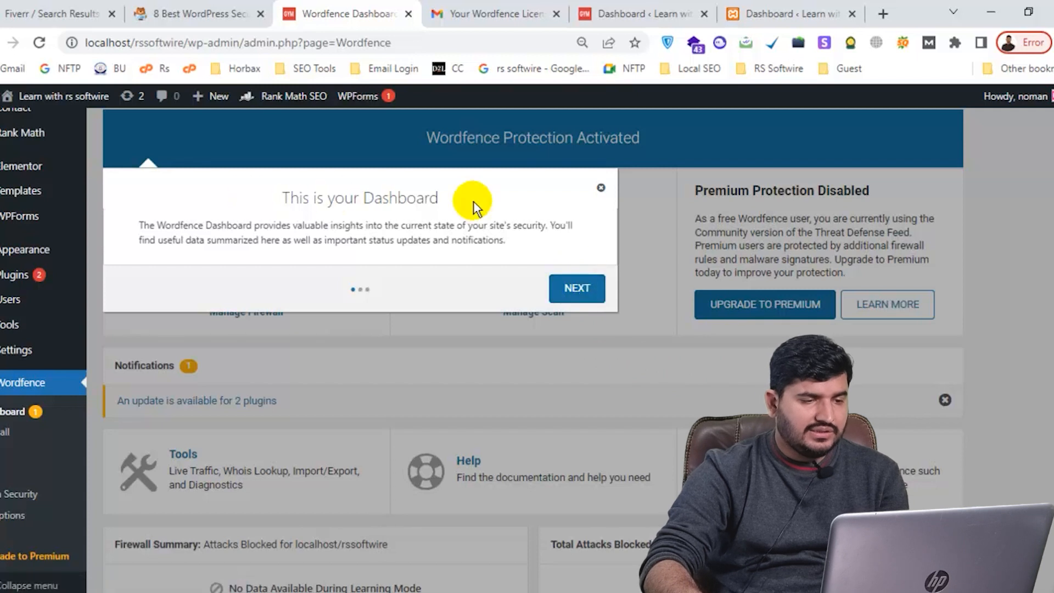
Close the dashboard tour, look over the Wordfence Dashboard, and open the Firewall page
click(601, 188)
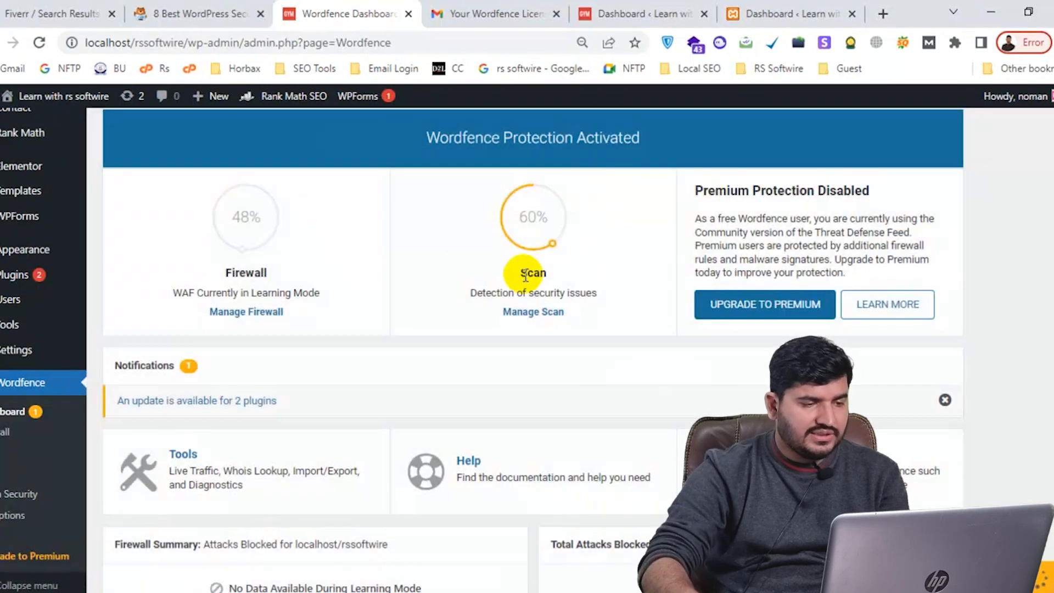
scroll(497, 254, down, 1)
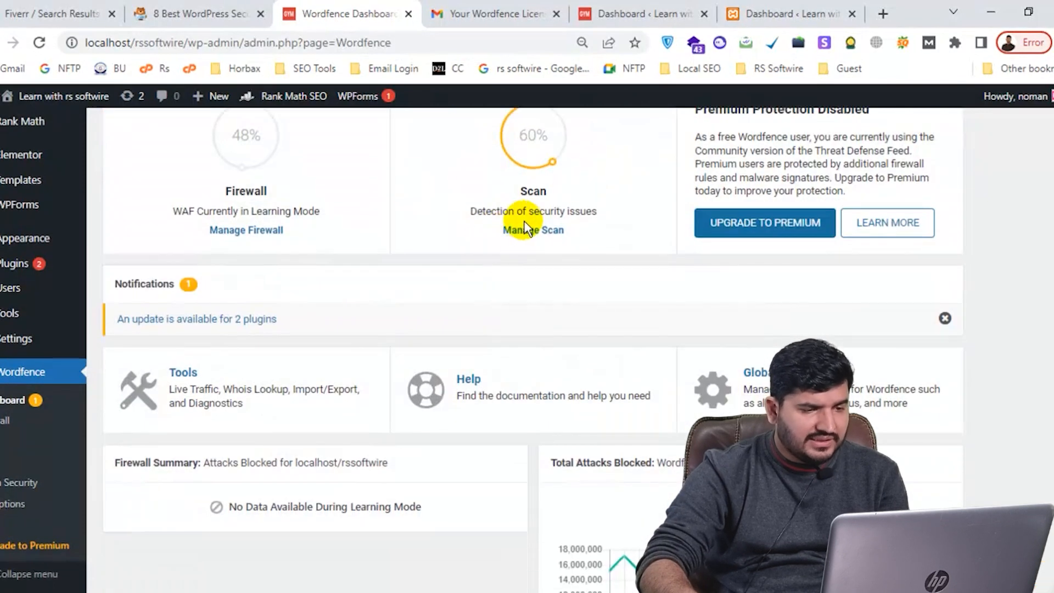
mouse_move(555, 156)
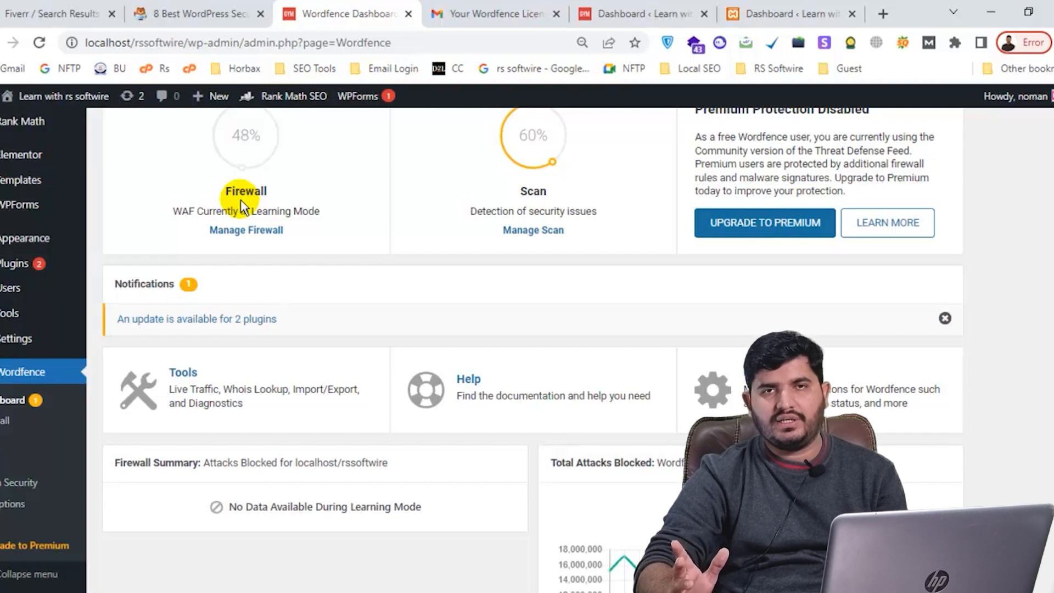
scroll(383, 231, up, 2)
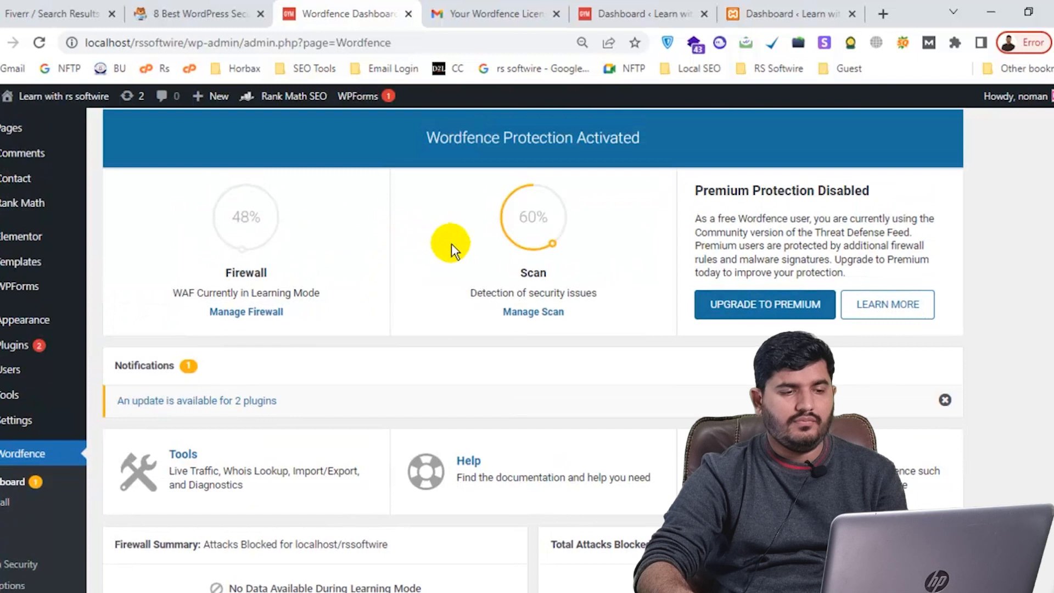
mouse_move(541, 311)
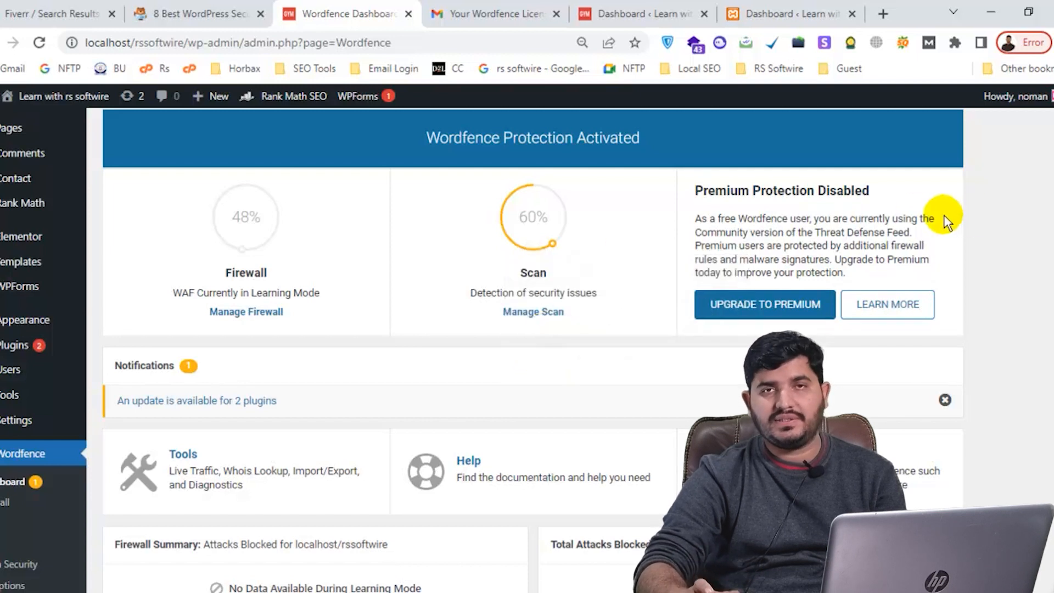
scroll(498, 271, down, 4)
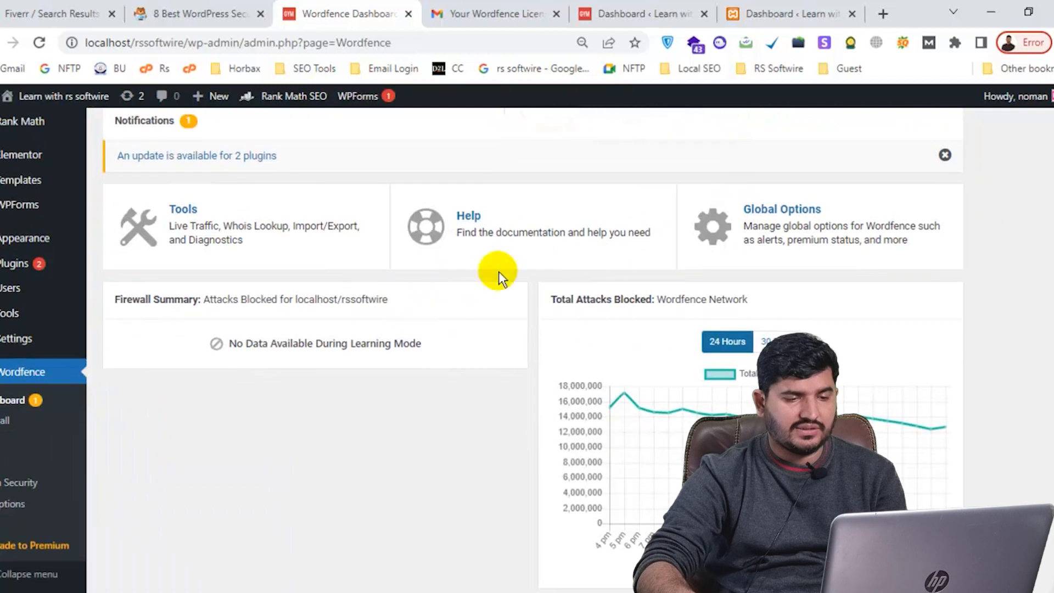
scroll(498, 271, down, 1)
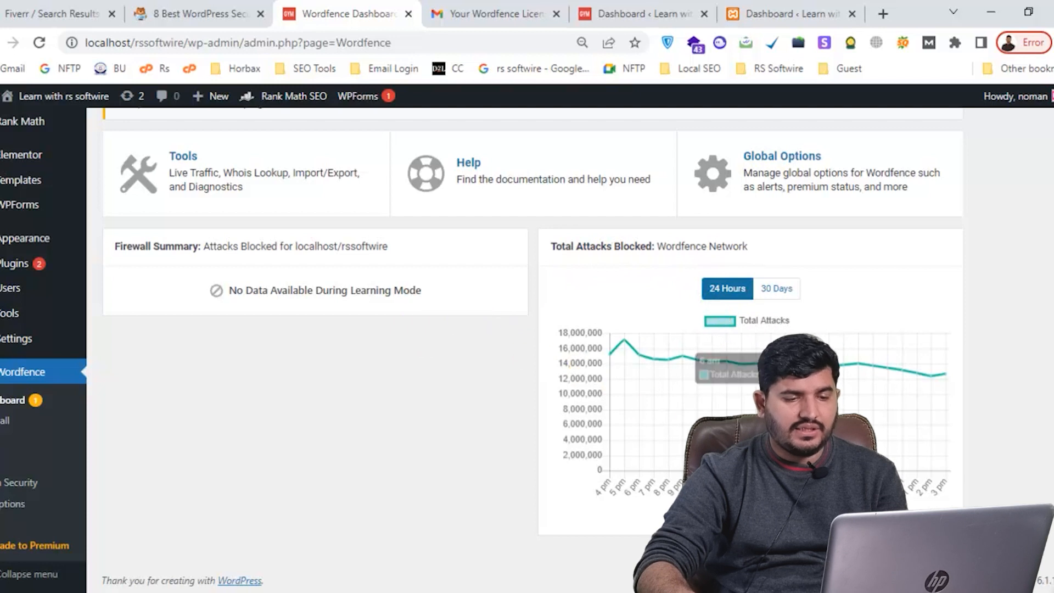
click(5, 420)
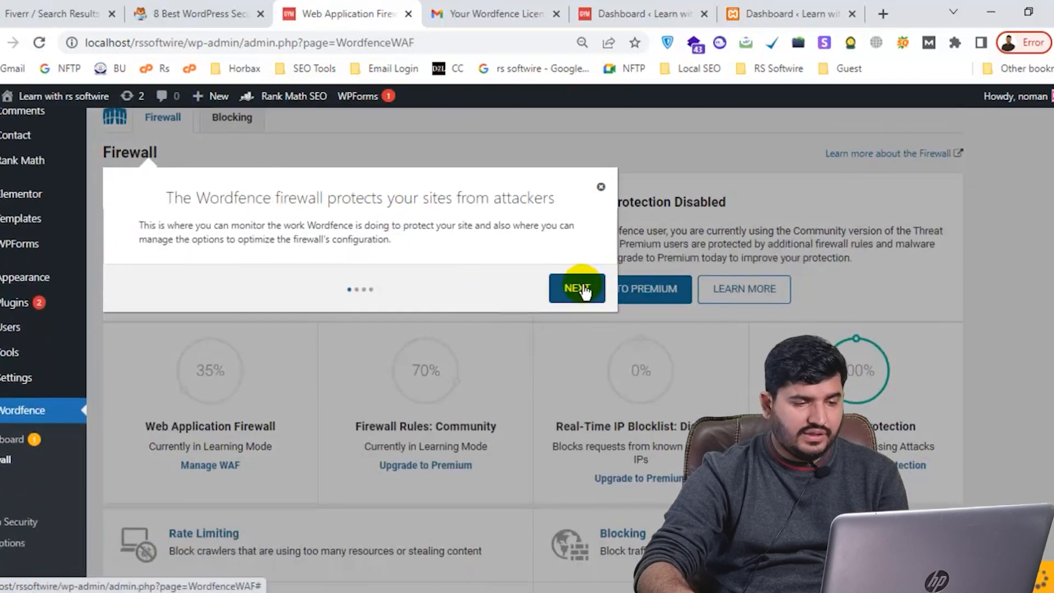
Step through the firewall tour, past Brute Force Protection, and dismiss it
click(583, 290)
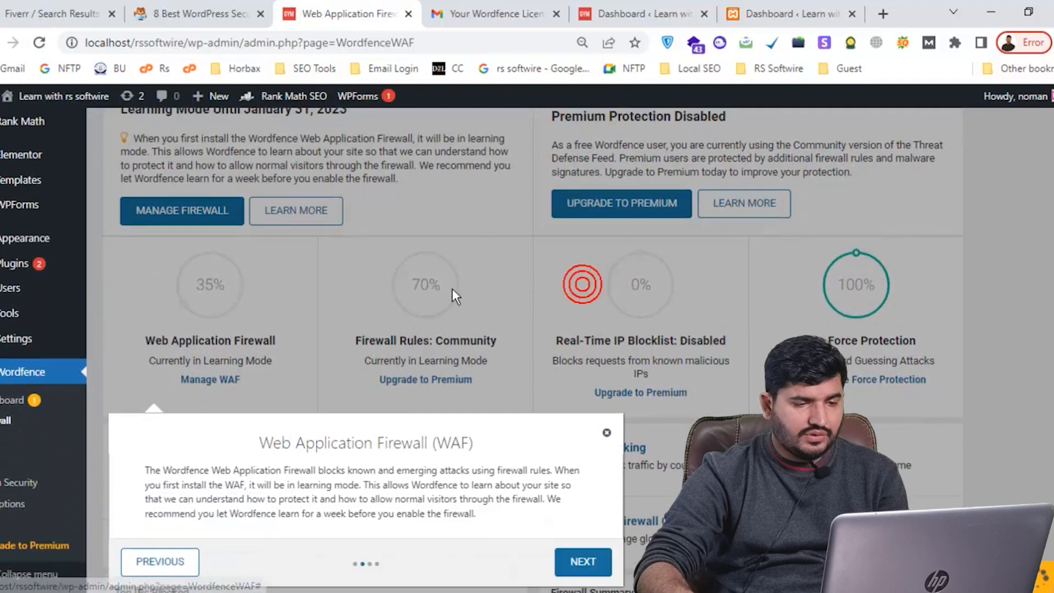
click(581, 313)
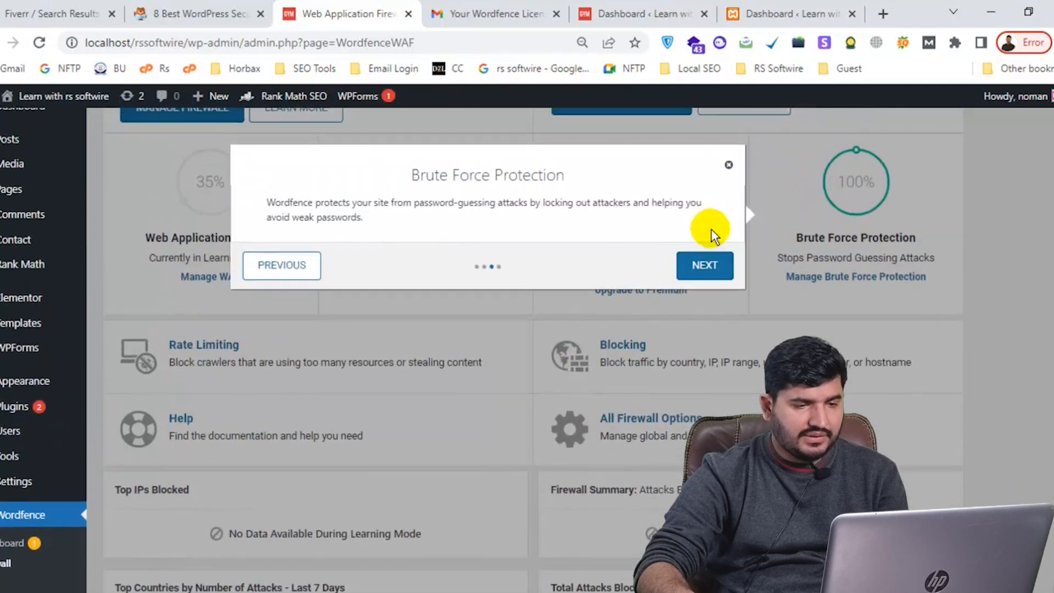
click(702, 278)
click(496, 330)
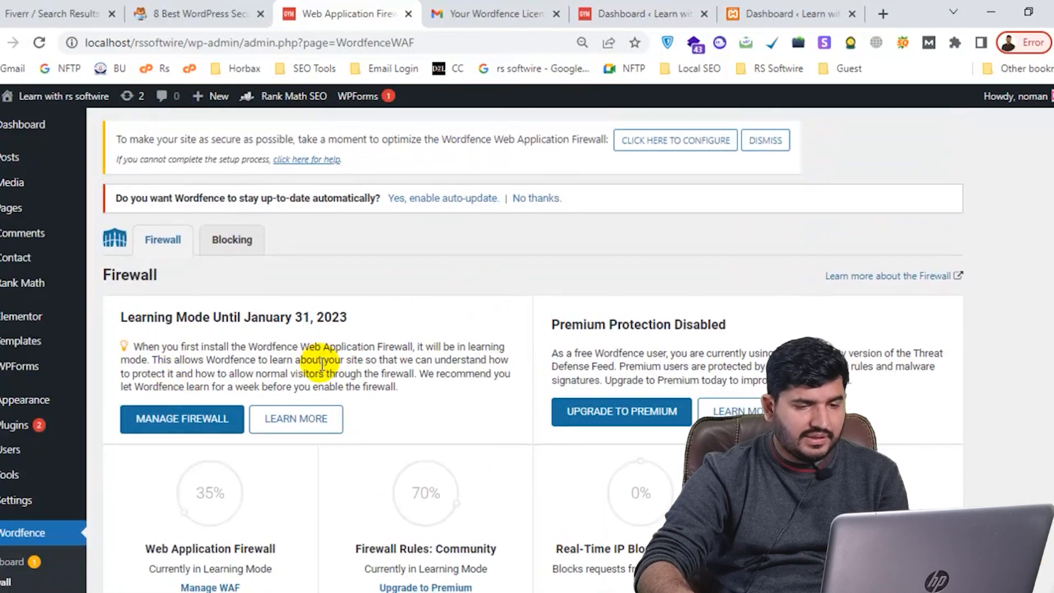
Open Wordfence Scan, Tools, Login Security and All Options in background tabs, then view Scan
scroll(207, 276, down, 5)
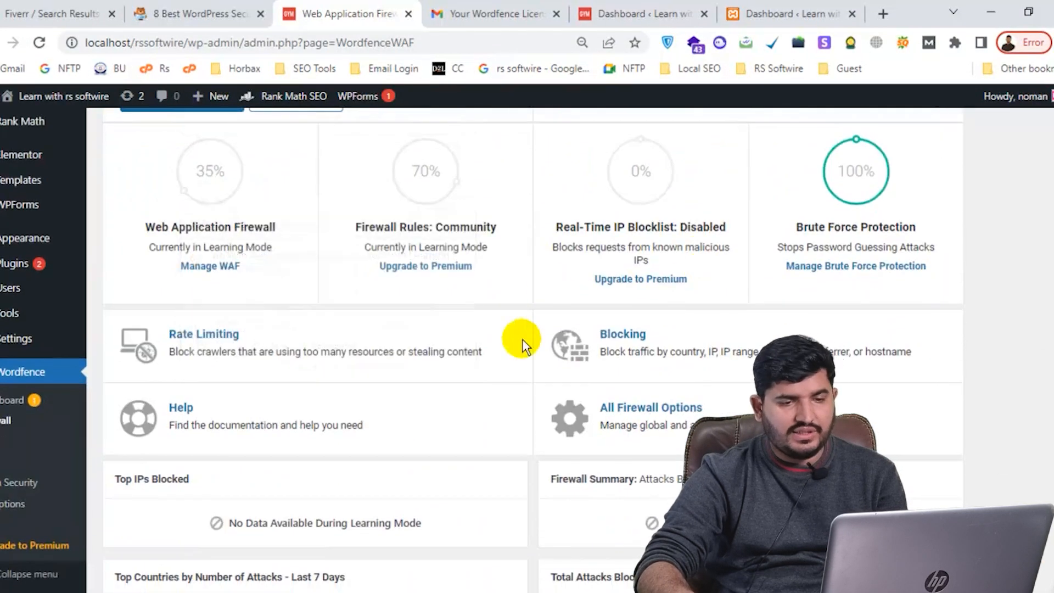
scroll(425, 292, down, 6)
scroll(426, 291, down, 3)
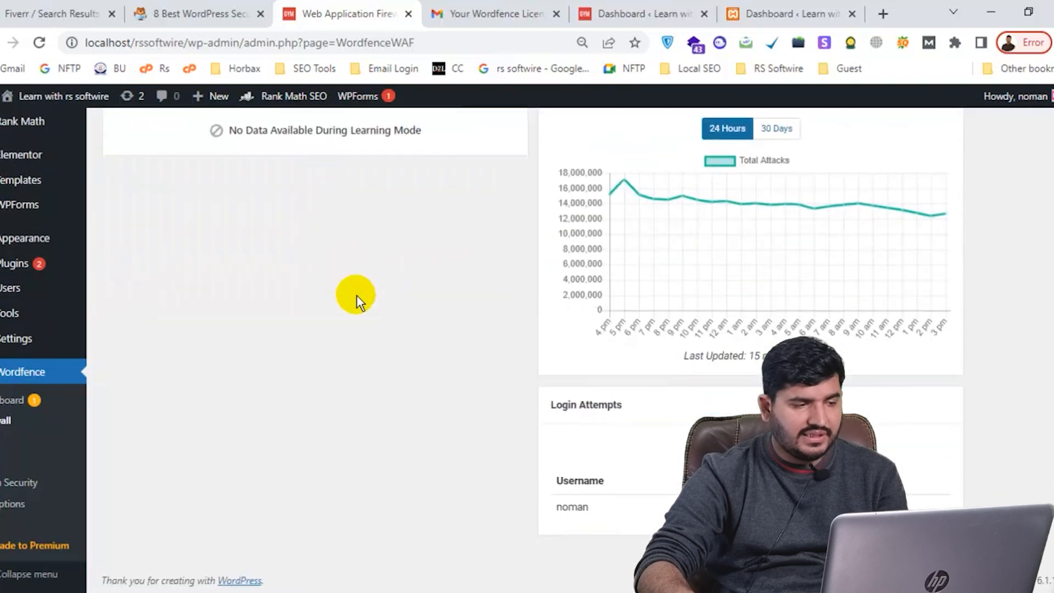
middle_click(6, 467)
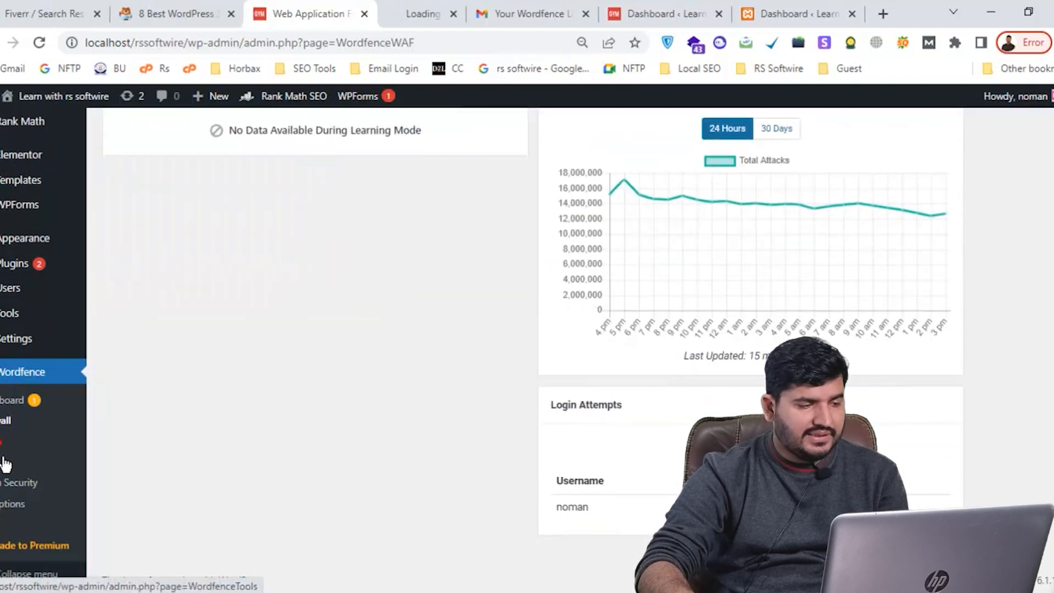
middle_click(8, 482)
middle_click(12, 504)
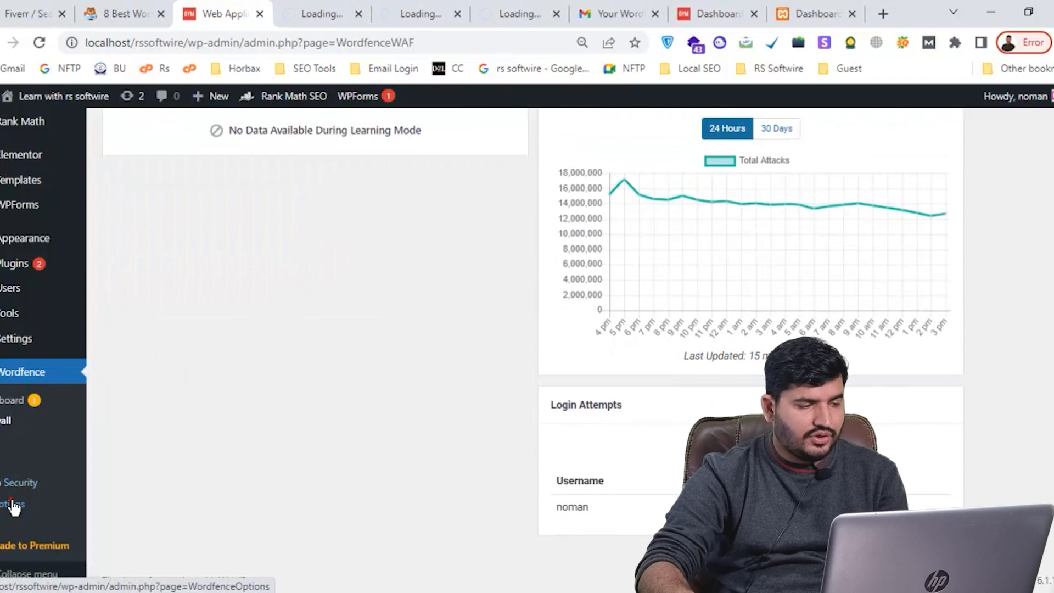
middle_click(12, 504)
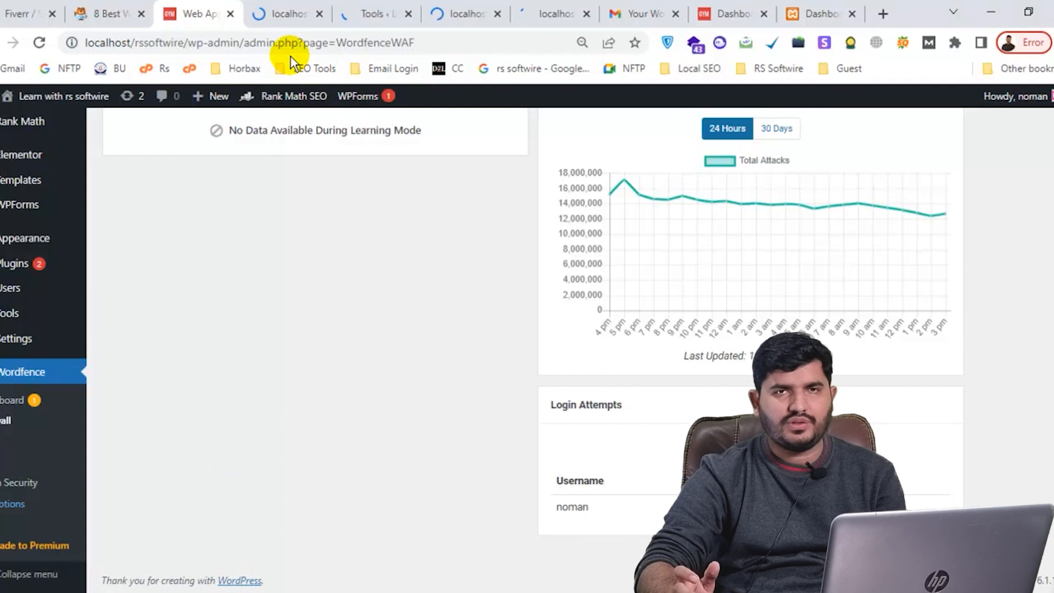
click(279, 13)
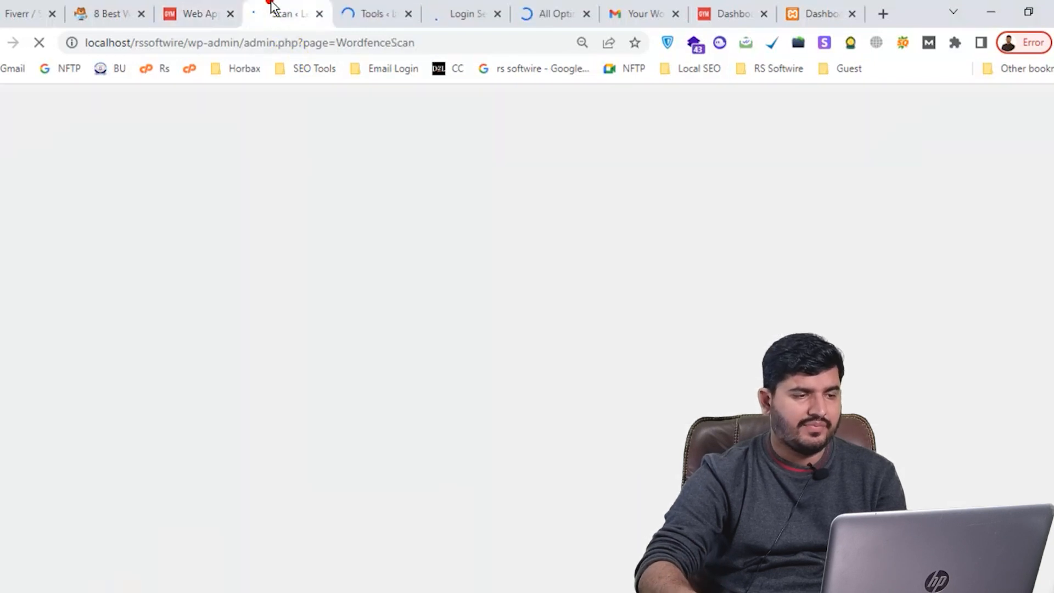
Close the Scan introduction and start a new scan, which finds 0 results and no new issues
scroll(607, 348, down, 1)
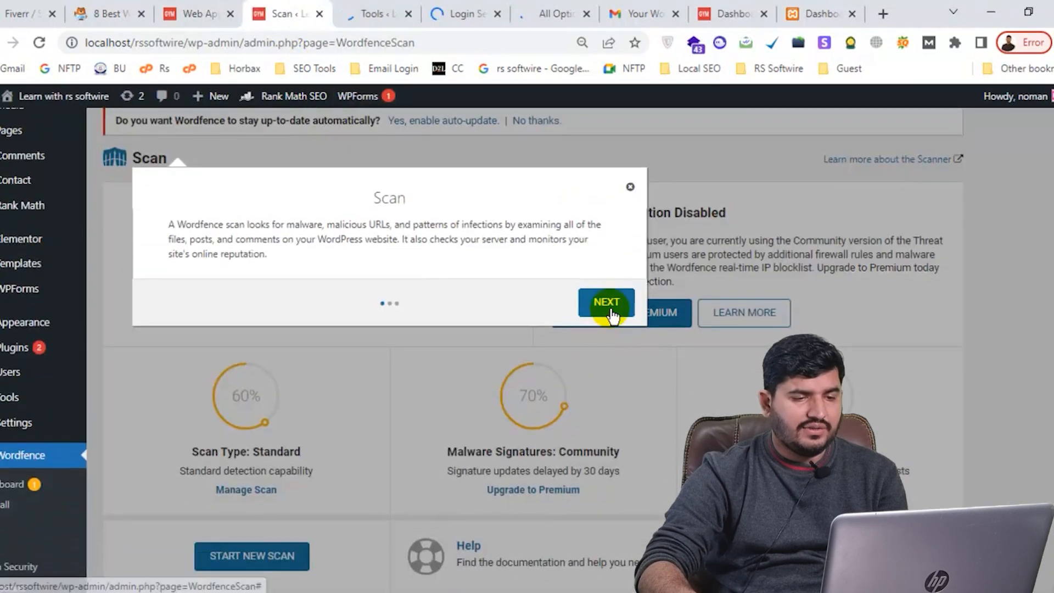
click(630, 189)
scroll(439, 258, down, 3)
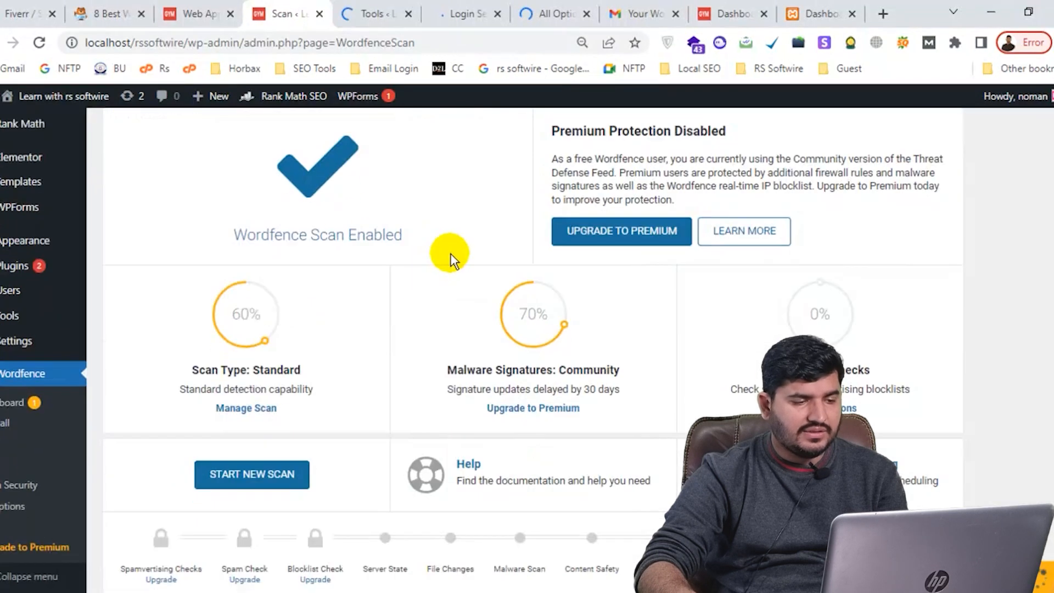
click(245, 322)
scroll(329, 322, down, 2)
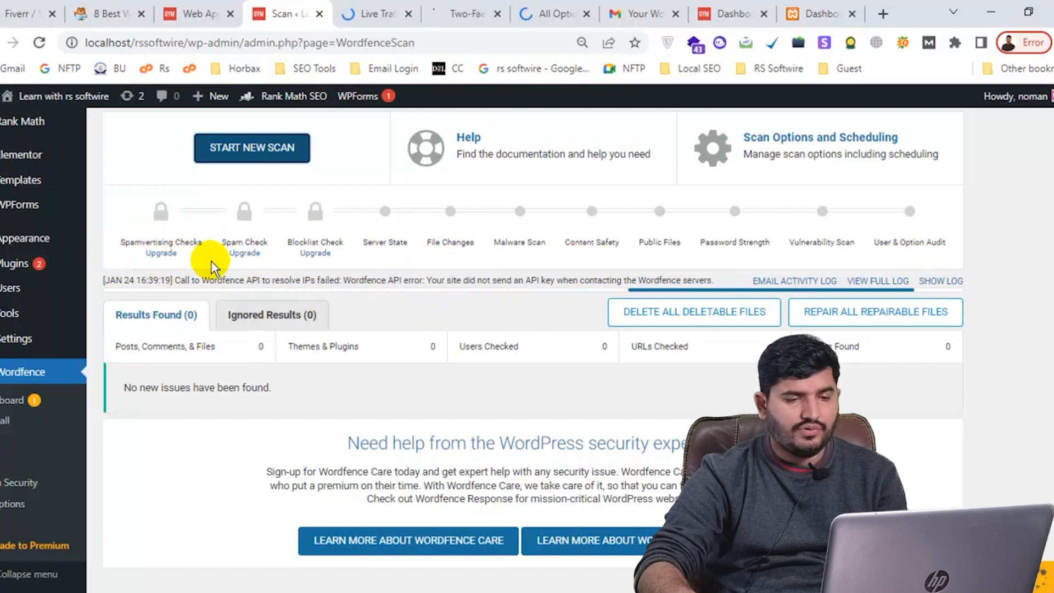
scroll(263, 274, down, 1)
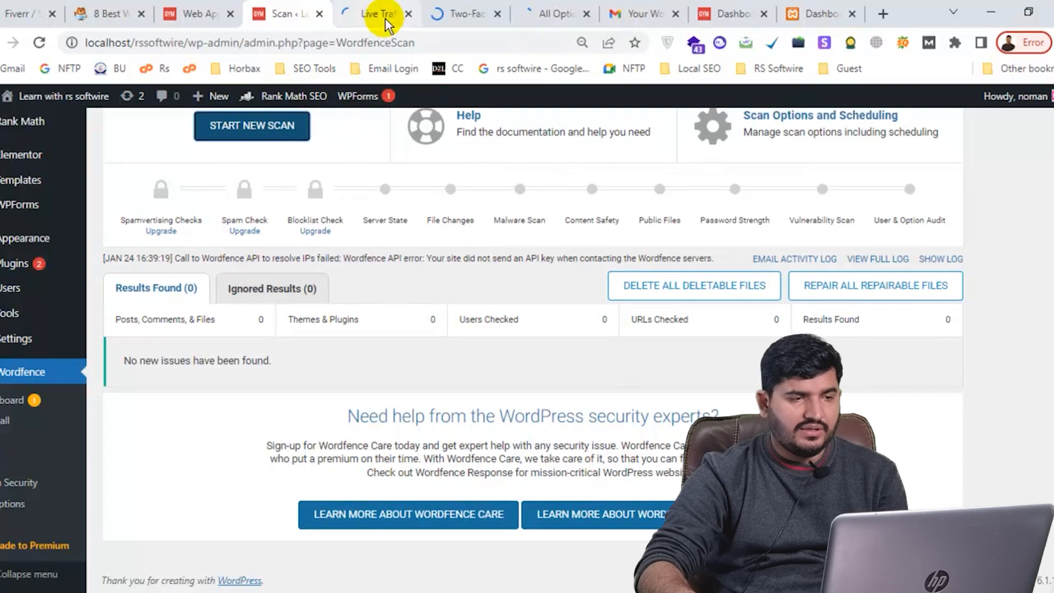
In Live Traffic, expand the successful wp-login.php entry's details, then open Whois Lookup
click(386, 17)
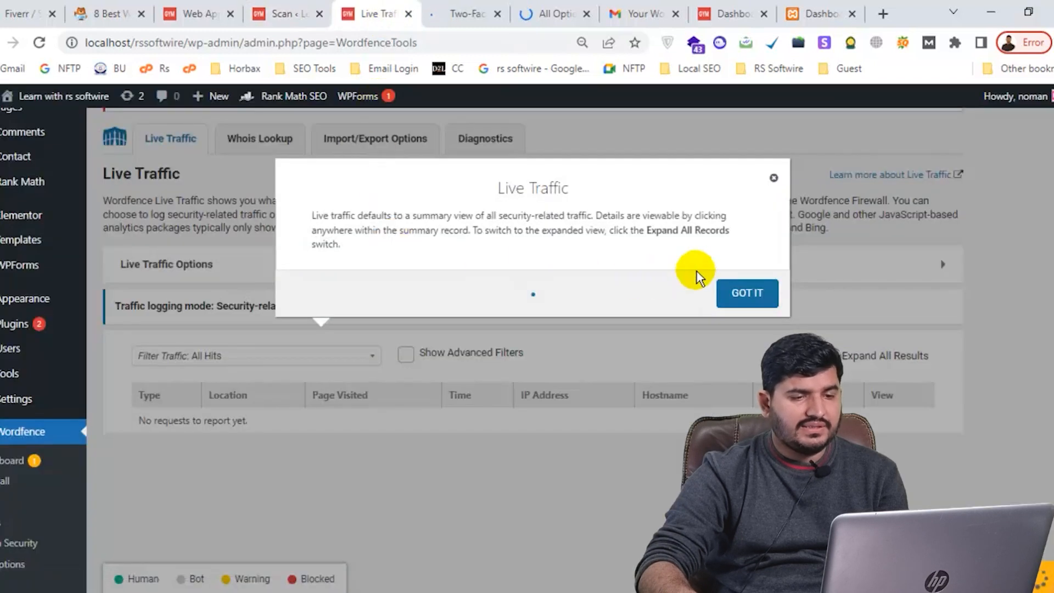
click(774, 181)
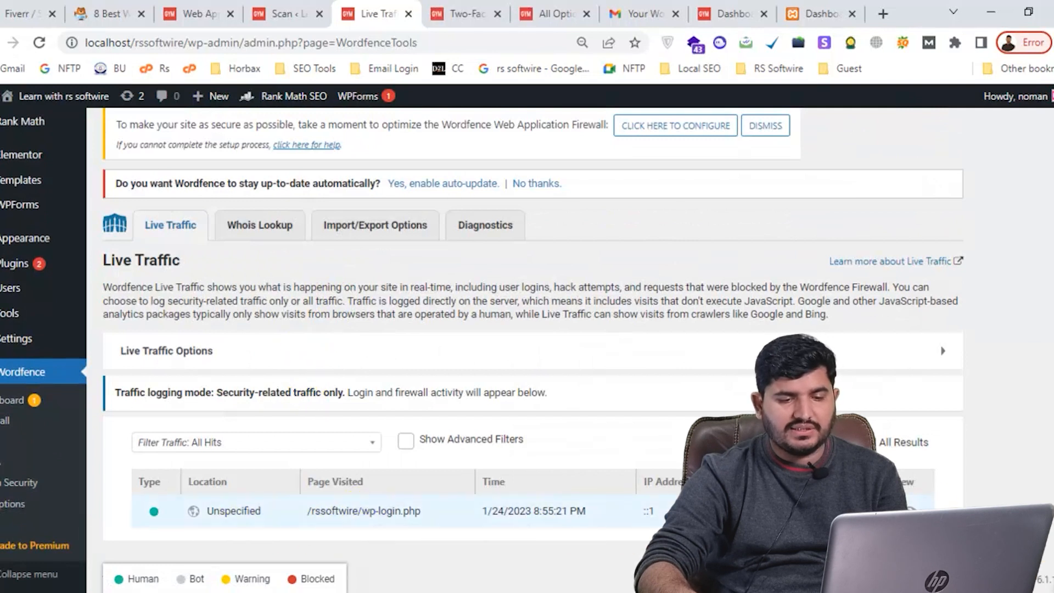
click(909, 510)
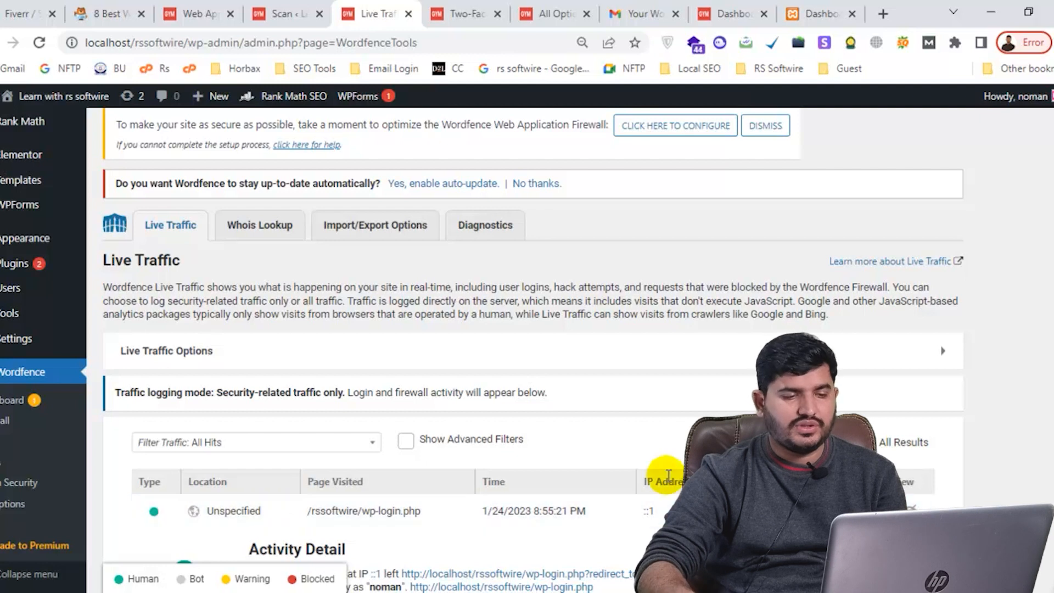
scroll(665, 400, down, 2)
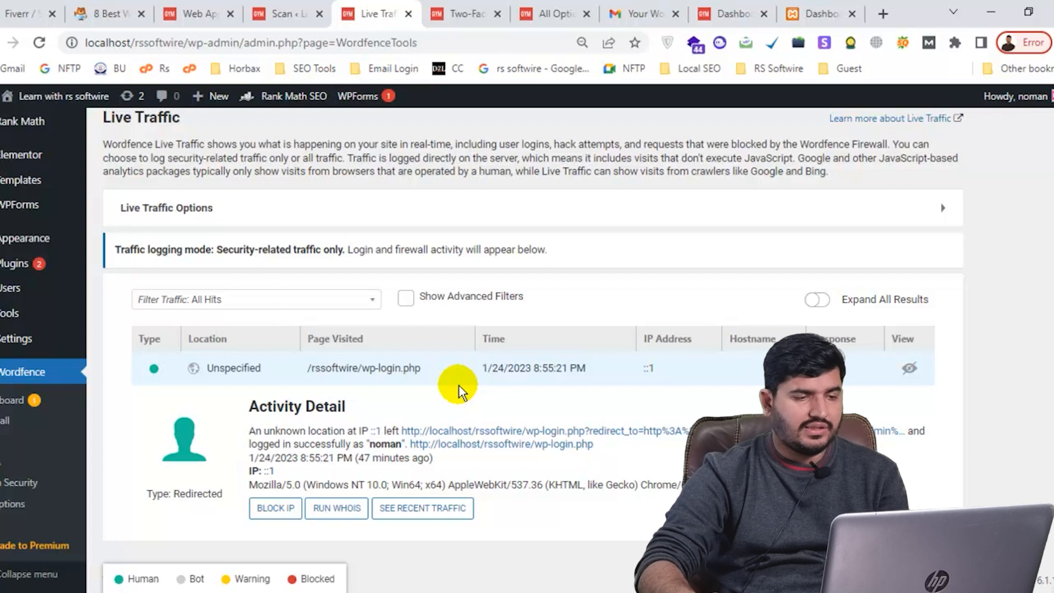
scroll(455, 384, up, 2)
scroll(236, 207, up, 2)
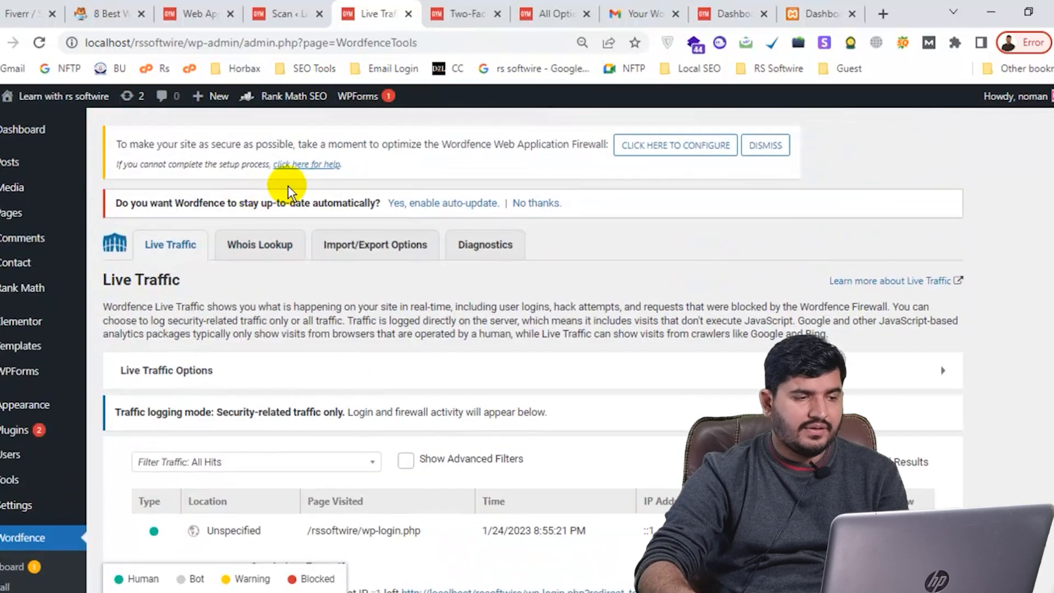
click(258, 244)
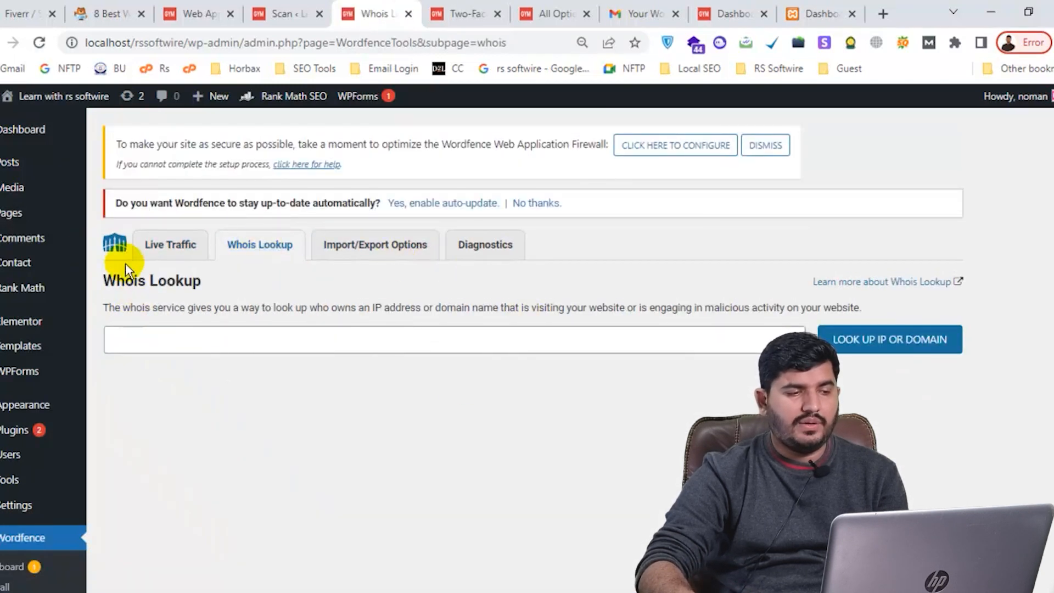
Close the 2FA introduction and look over the Two-Factor Authentication setup page
drag(116, 281, 217, 282)
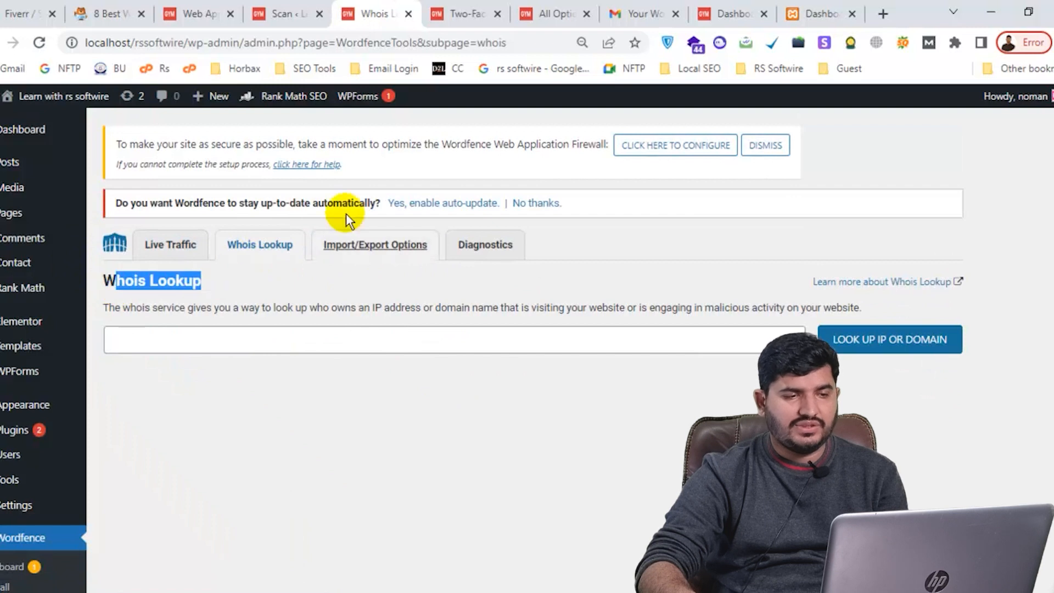
click(450, 7)
click(628, 188)
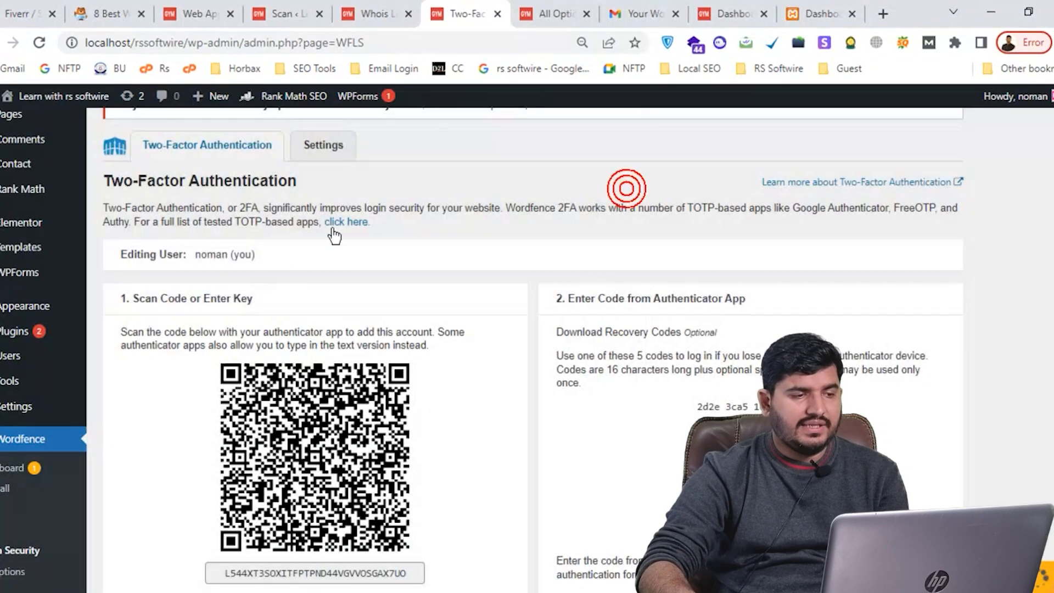
scroll(384, 255, down, 3)
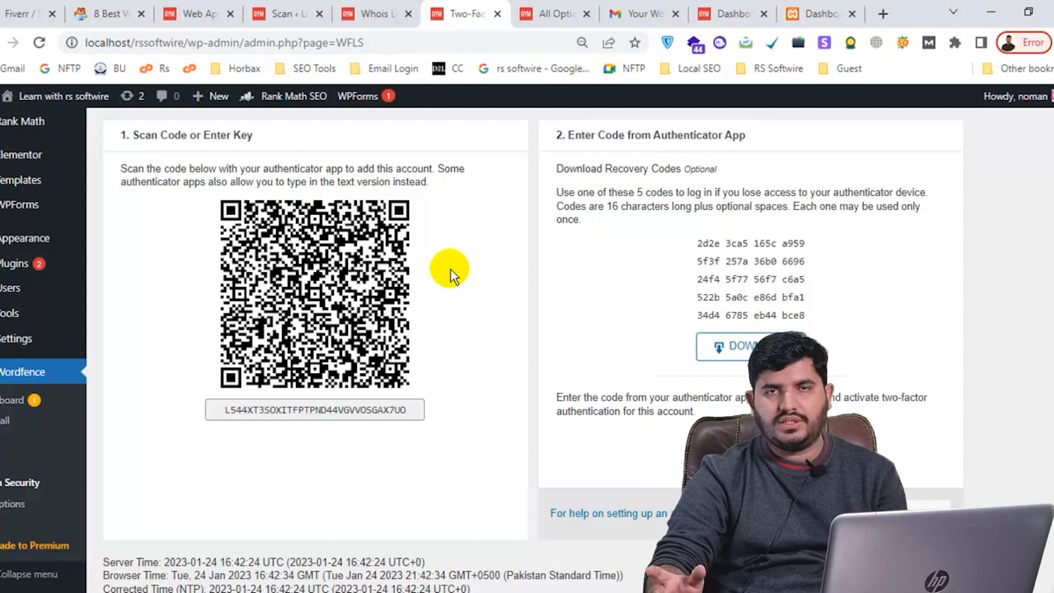
scroll(449, 268, up, 2)
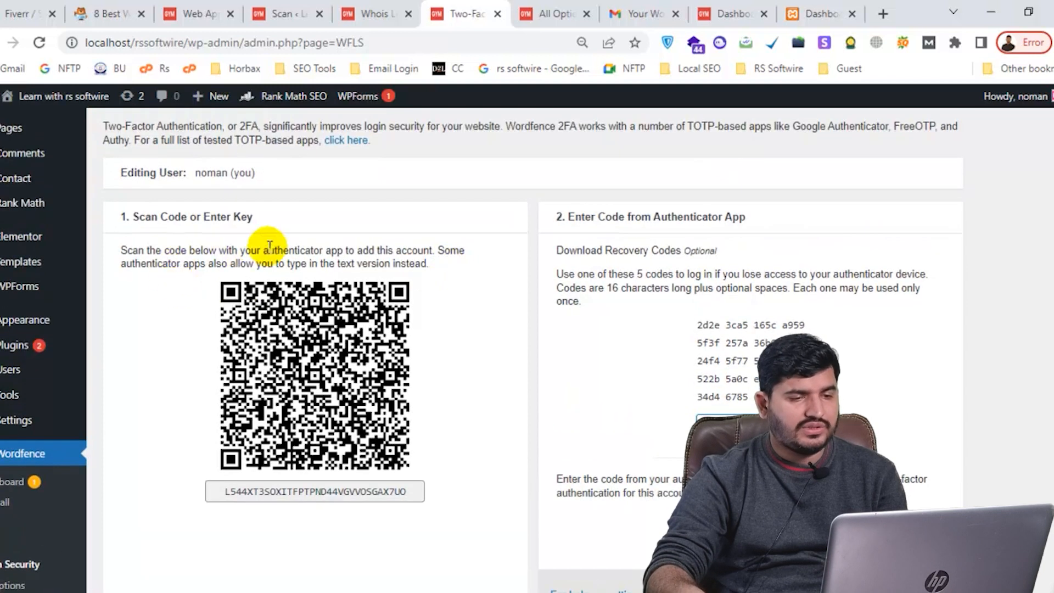
scroll(270, 242, down, 2)
scroll(675, 170, down, 2)
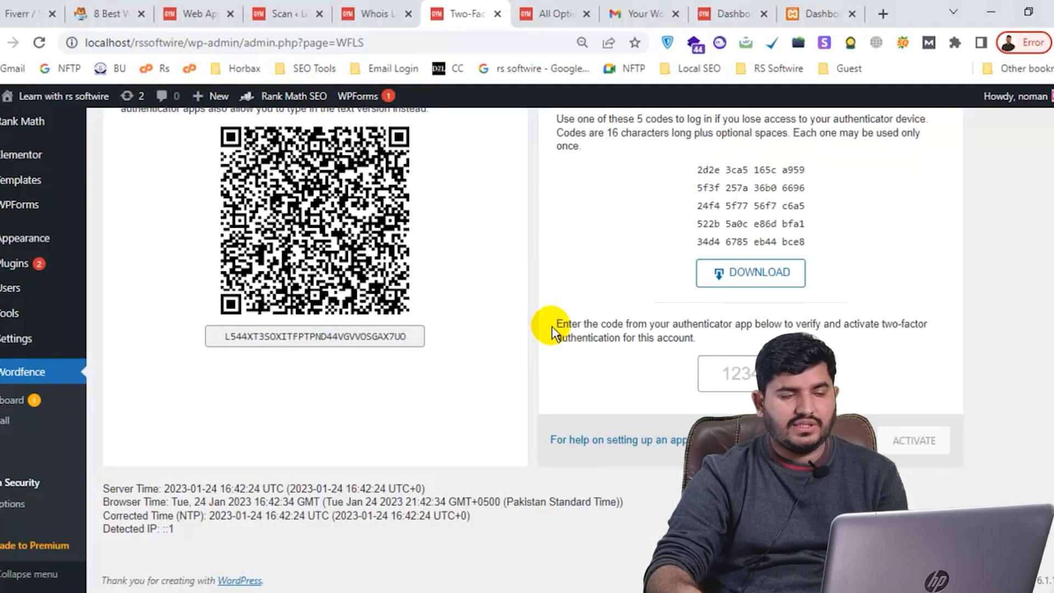
Scroll through All Options' Global, Firewall, Scan and Tool groups, then back to the top
click(526, 15)
scroll(531, 286, down, 5)
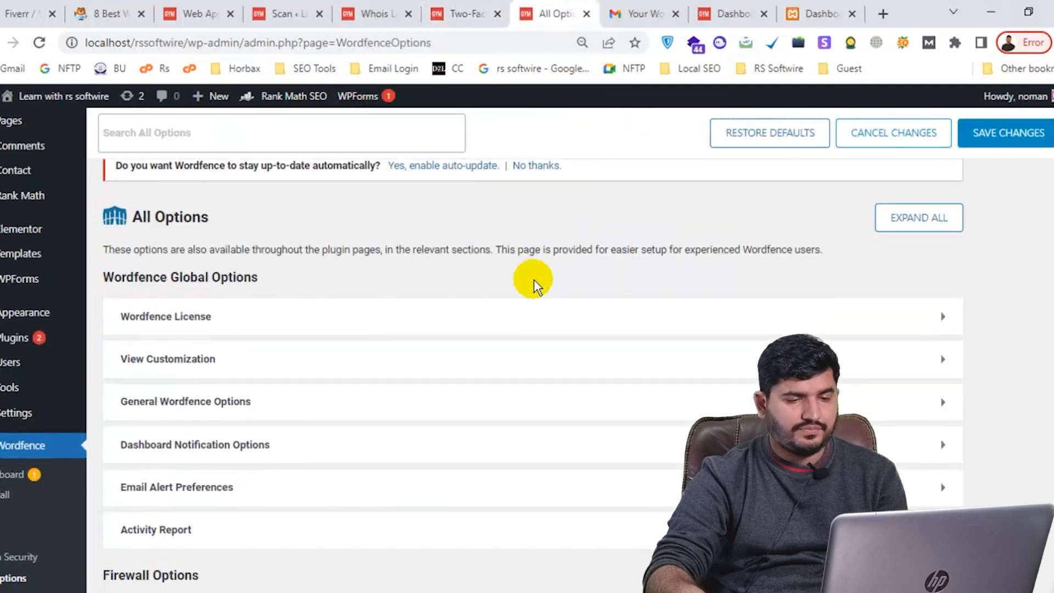
scroll(313, 237, down, 7)
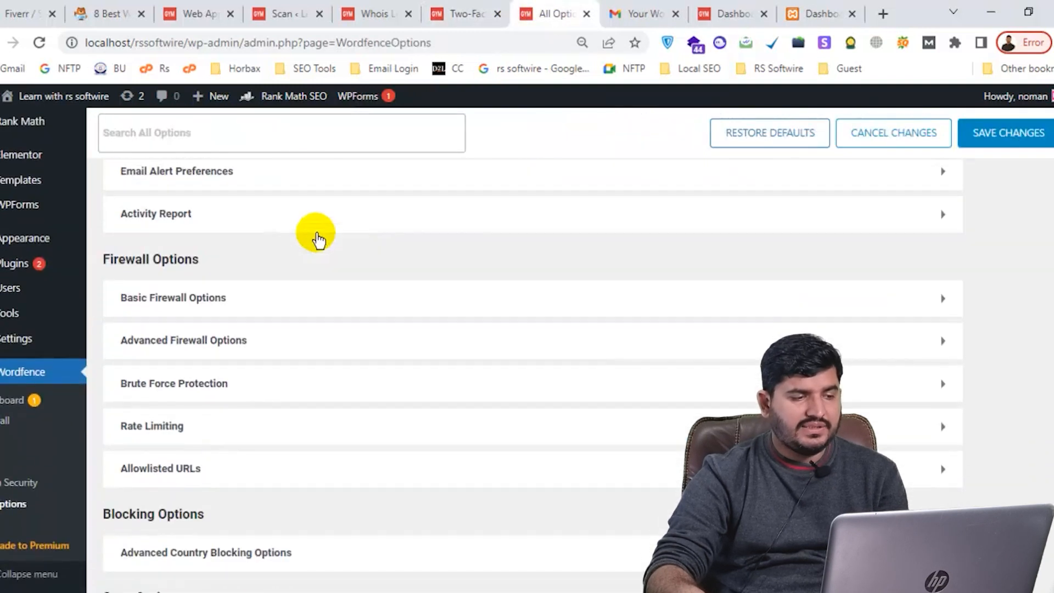
scroll(318, 237, down, 6)
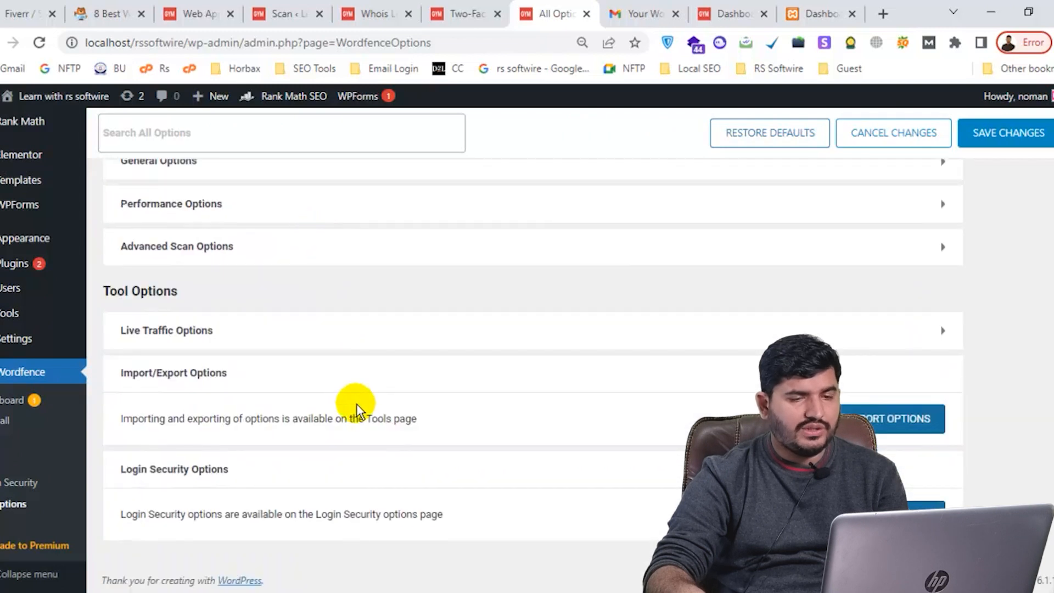
scroll(377, 345, up, 12)
scroll(406, 245, up, 5)
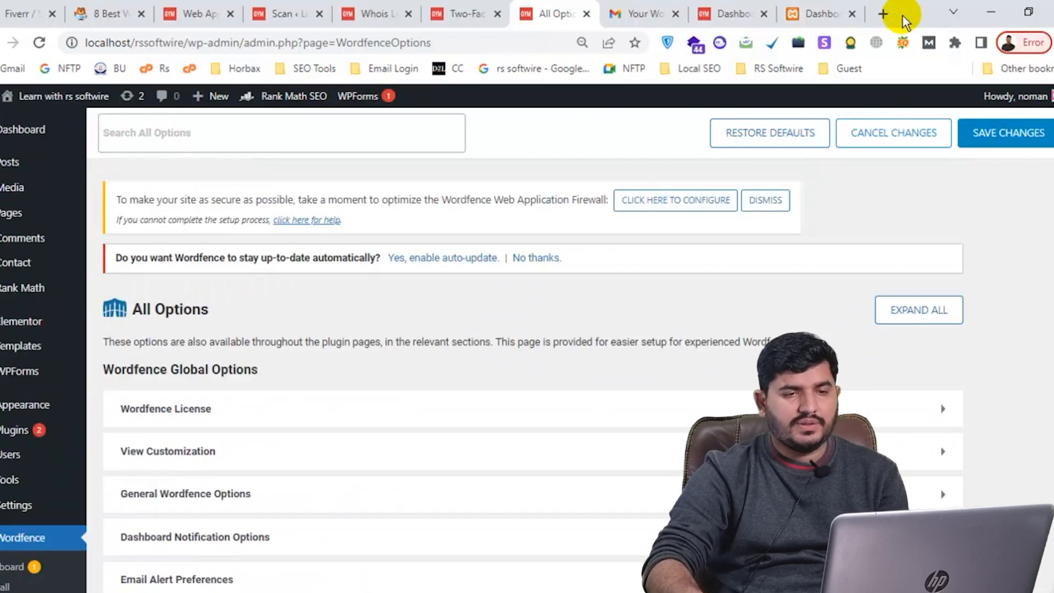
In a new tab, Google the suggested 'wp admin hide plugin' search
click(882, 14)
text(wp-adm)
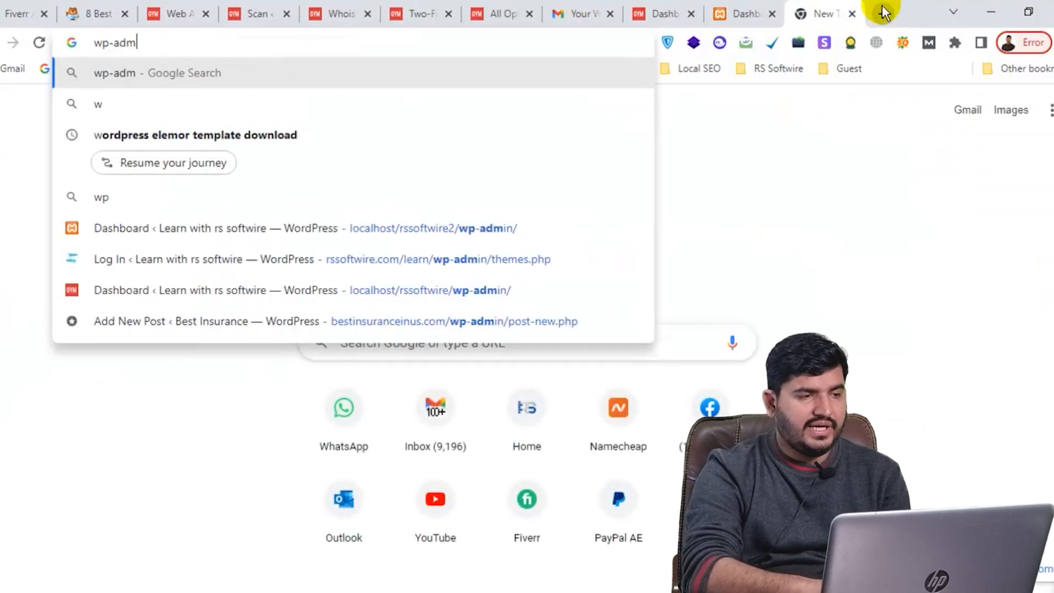
text(in hide)
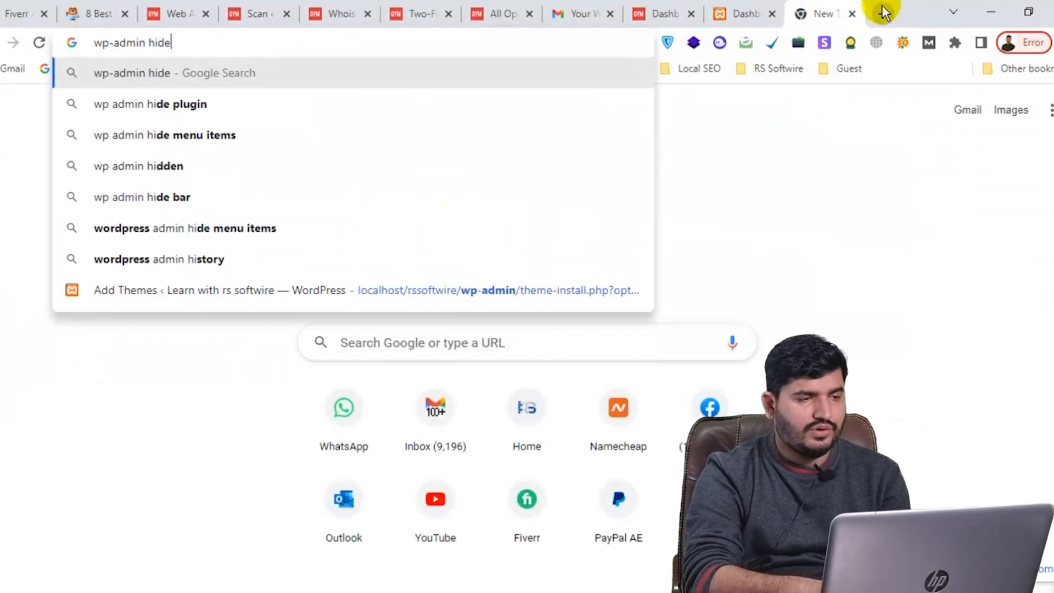
key(Down)
key(Return)
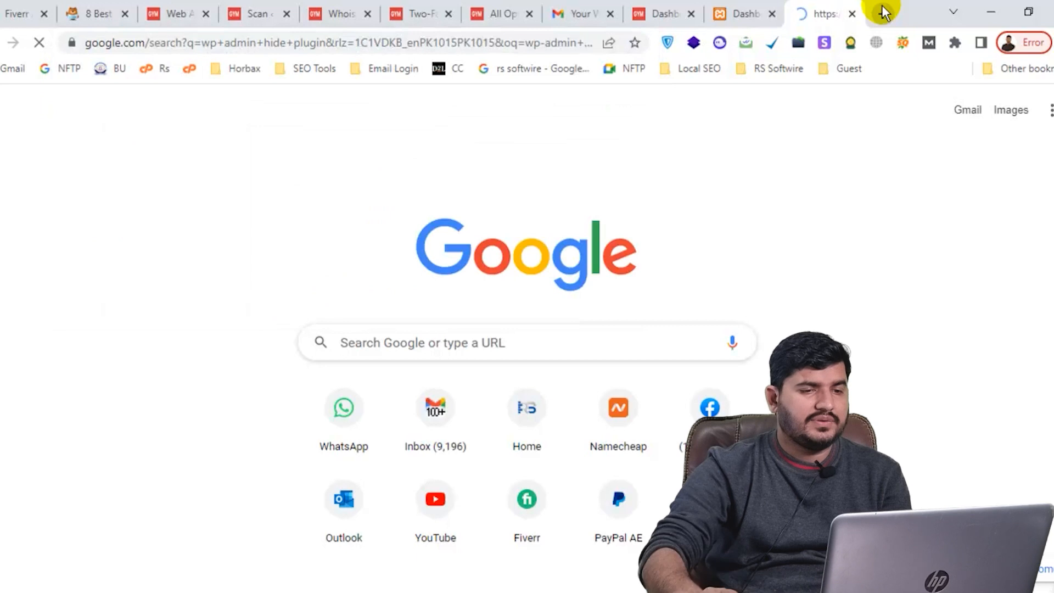
Open the WPS Hide Login plugin page on wordpress.org and select its wps-hide-login slug
scroll(282, 270, down, 5)
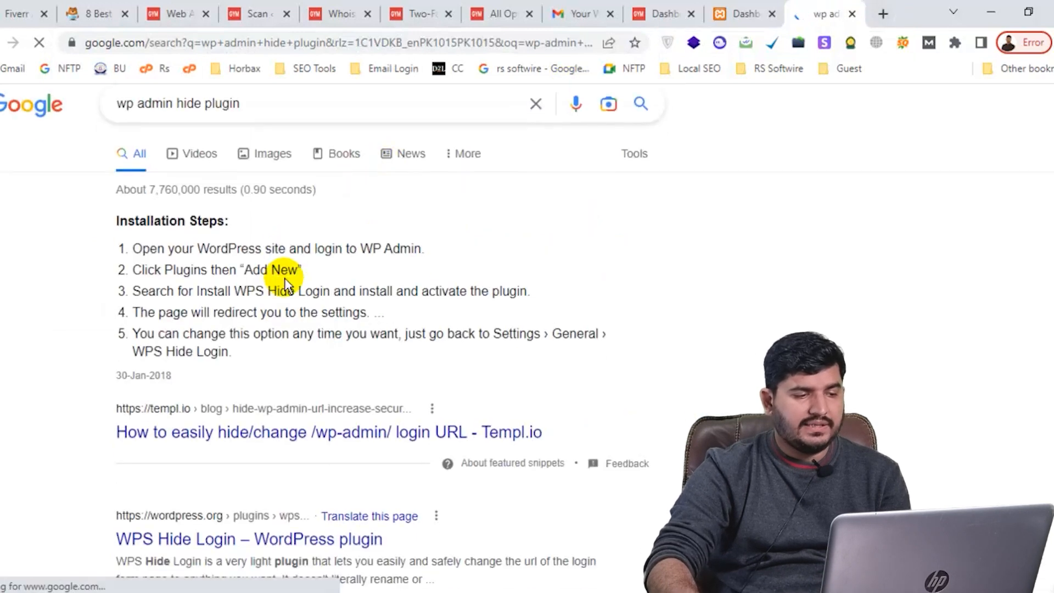
click(101, 308)
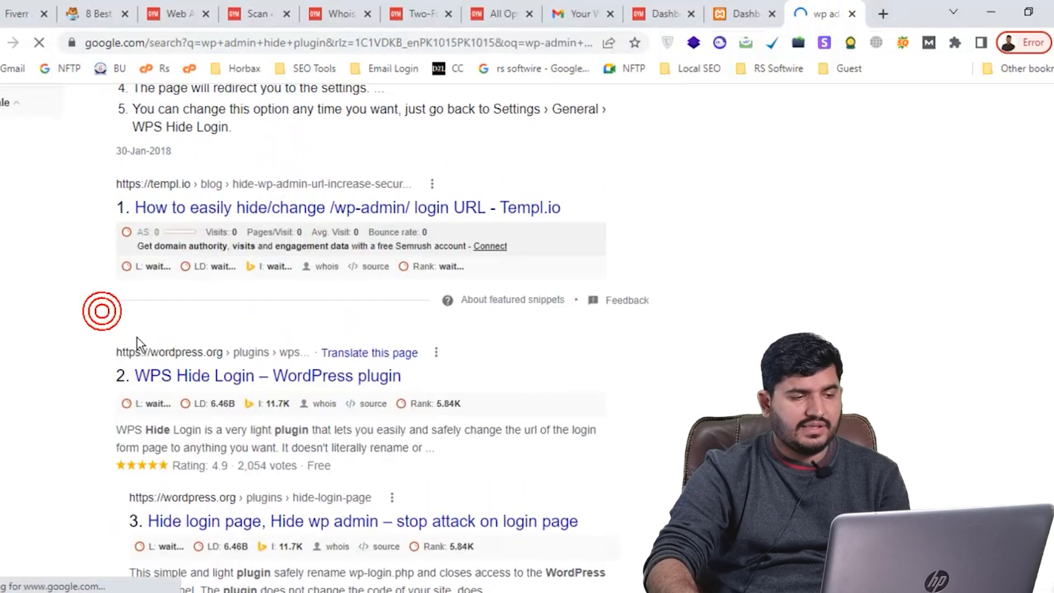
click(205, 381)
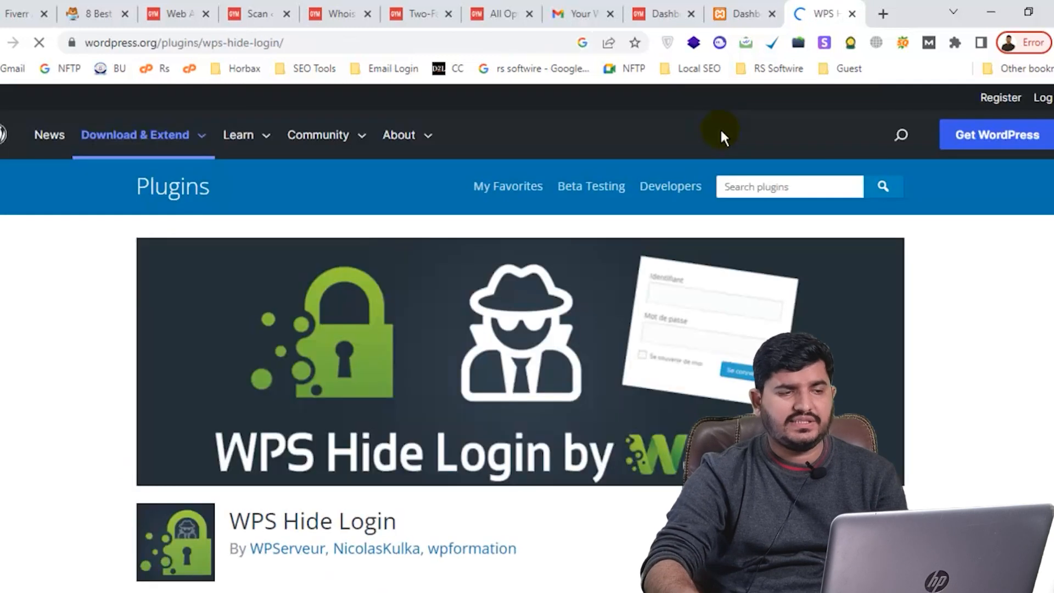
drag(203, 40, 292, 42)
key(ctrl+c)
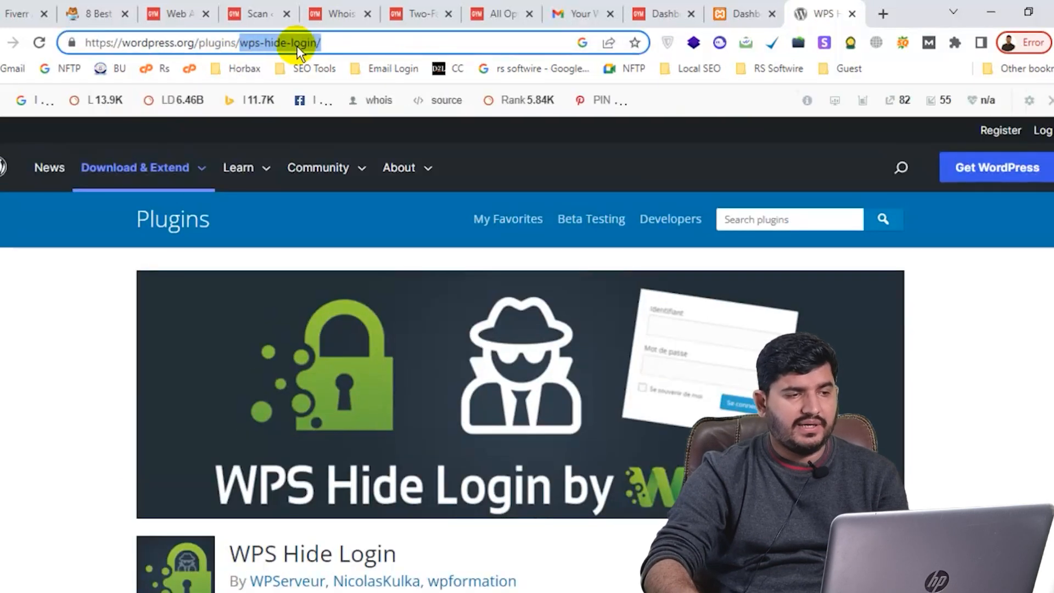
click(249, 5)
Search the Add Plugins page for 'wps-hide-login'
click(170, 12)
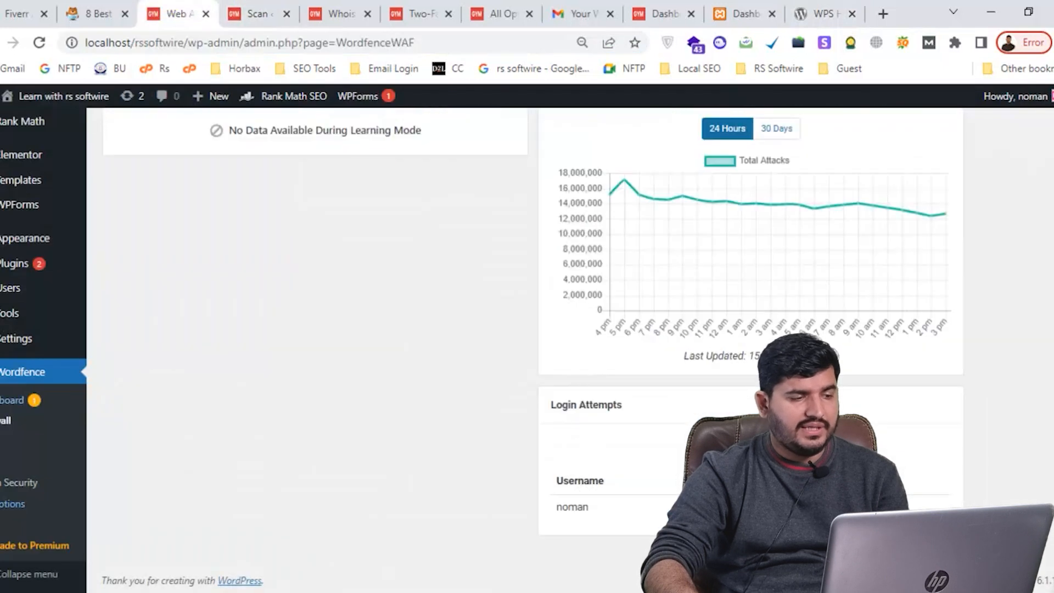
mouse_move(19, 263)
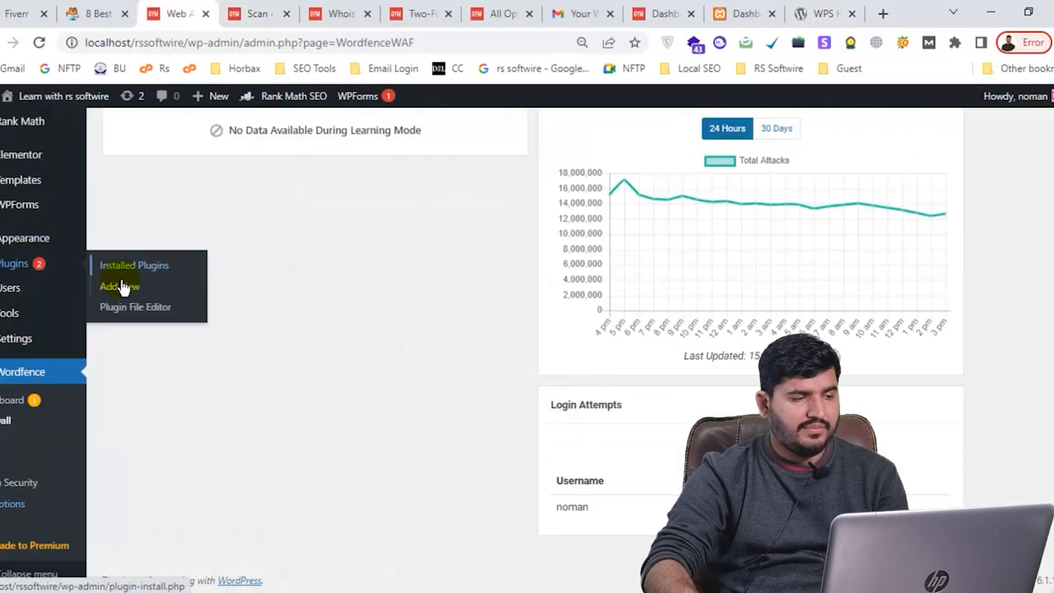
click(122, 285)
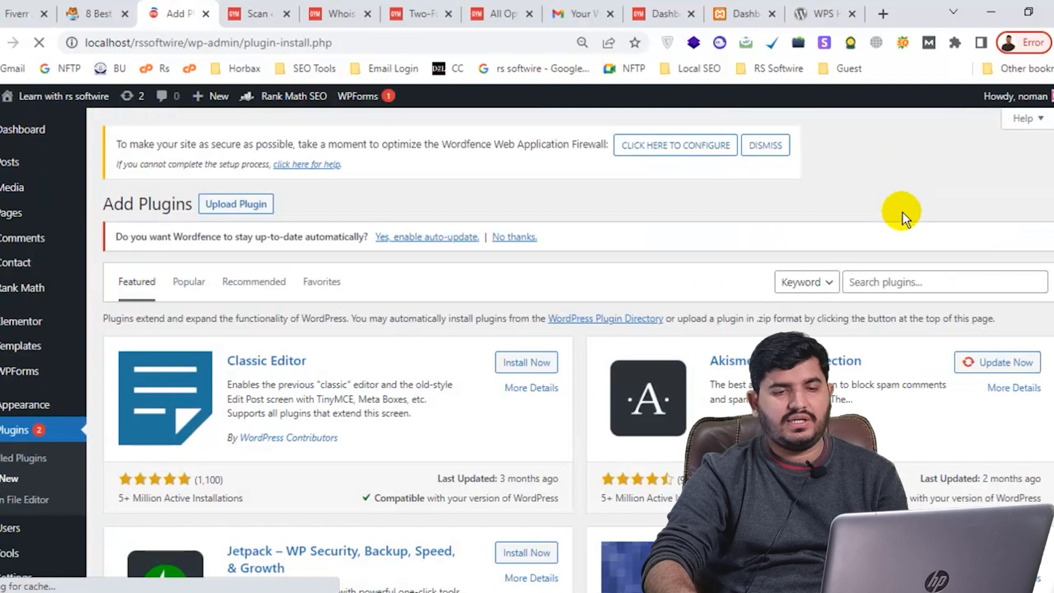
click(875, 282)
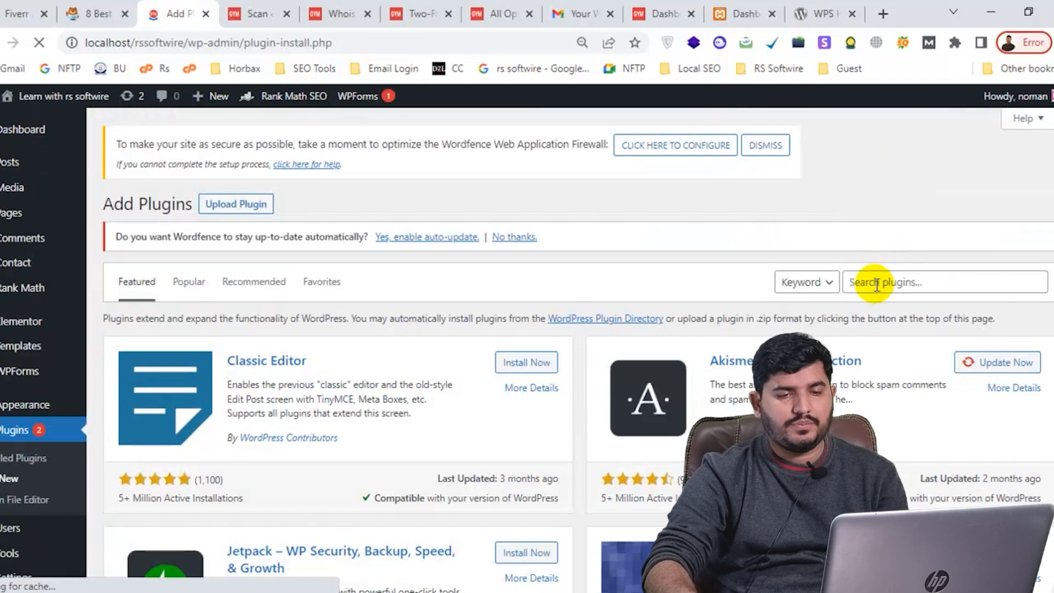
key(ctrl+v)
key(BackSpace)
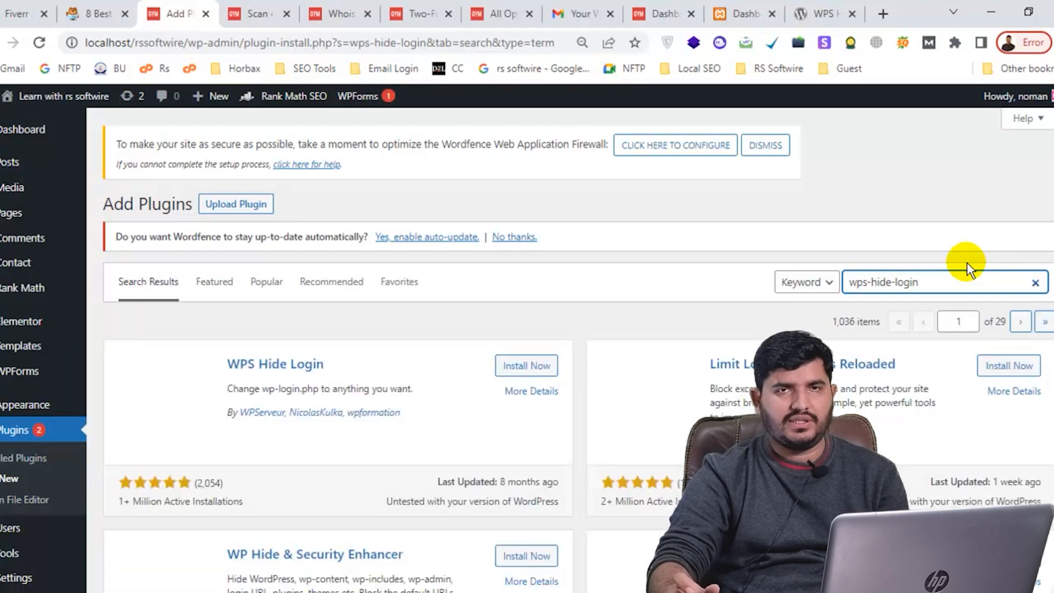
Install the WPS Hide Login plugin and activate it
scroll(737, 249, down, 1)
scroll(738, 249, down, 1)
click(540, 283)
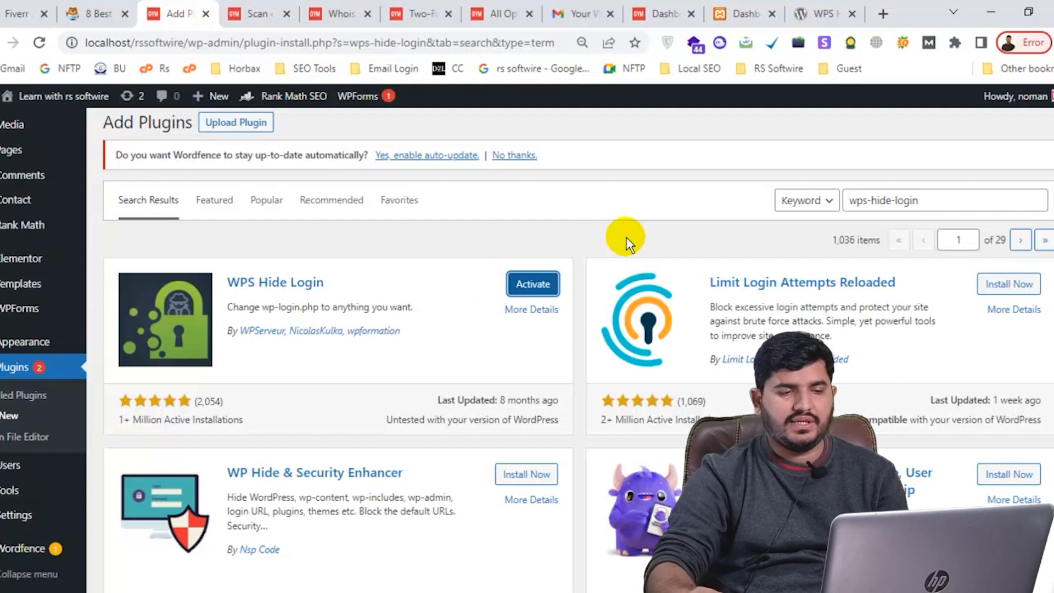
click(532, 284)
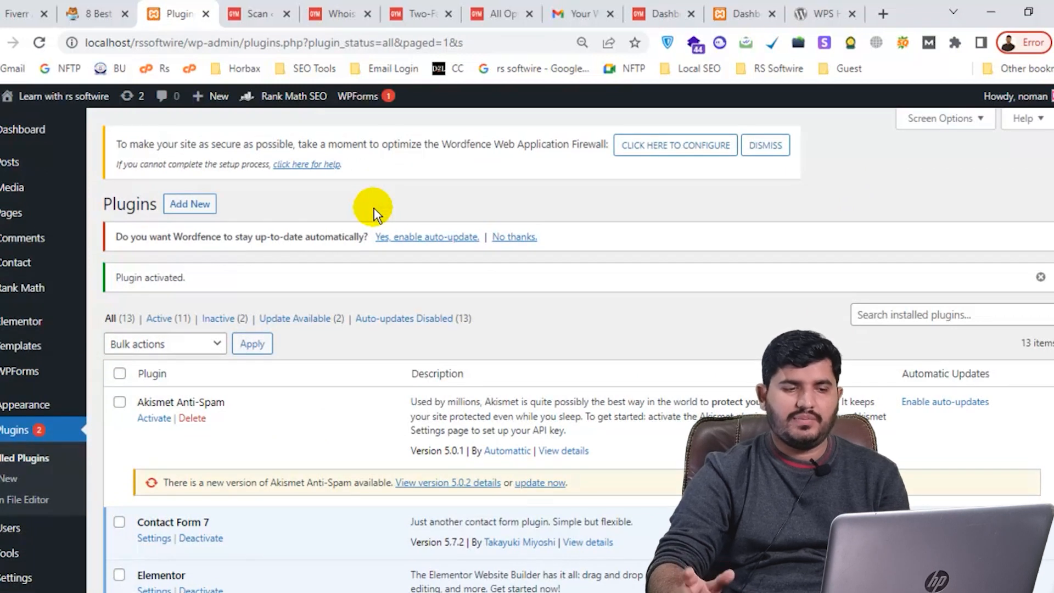
Locate WPS Hide Login in the plugin list using a 'hide' search and open its Settings
scroll(263, 232, down, 7)
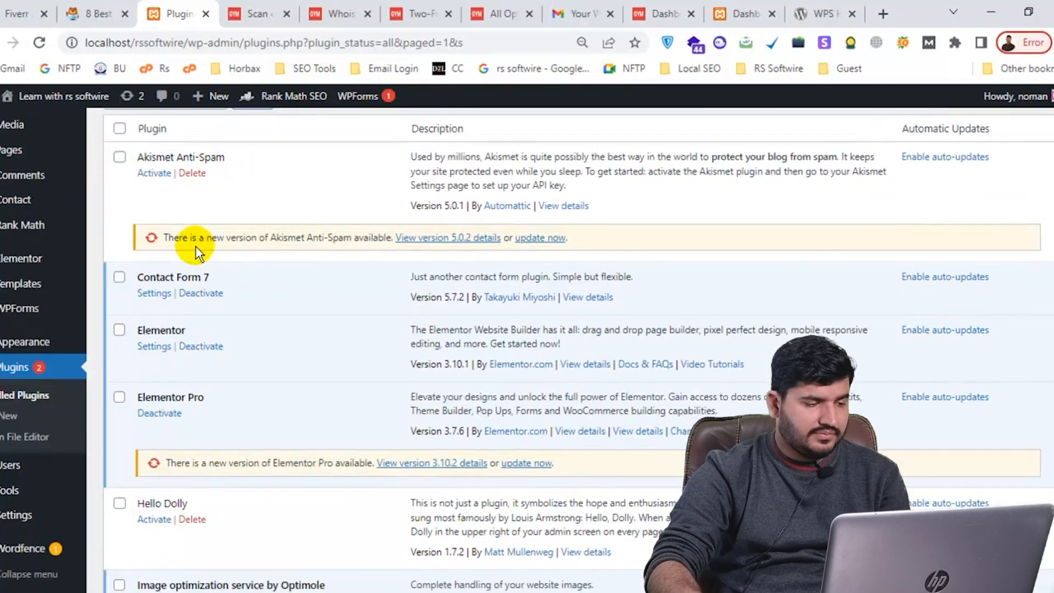
key(ctrl+f)
text(hide)
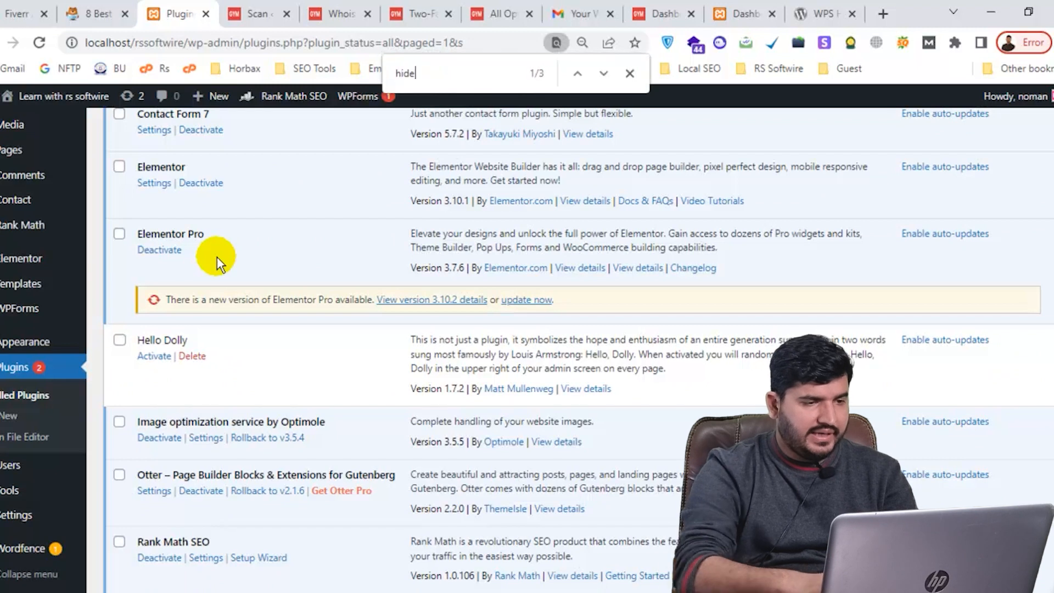
click(603, 74)
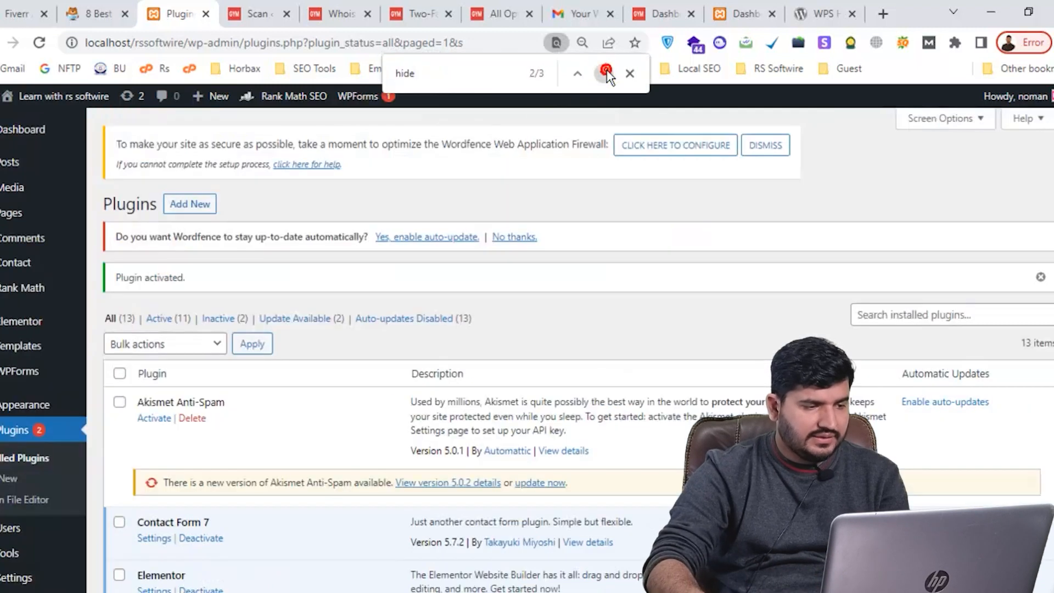
click(603, 74)
click(155, 434)
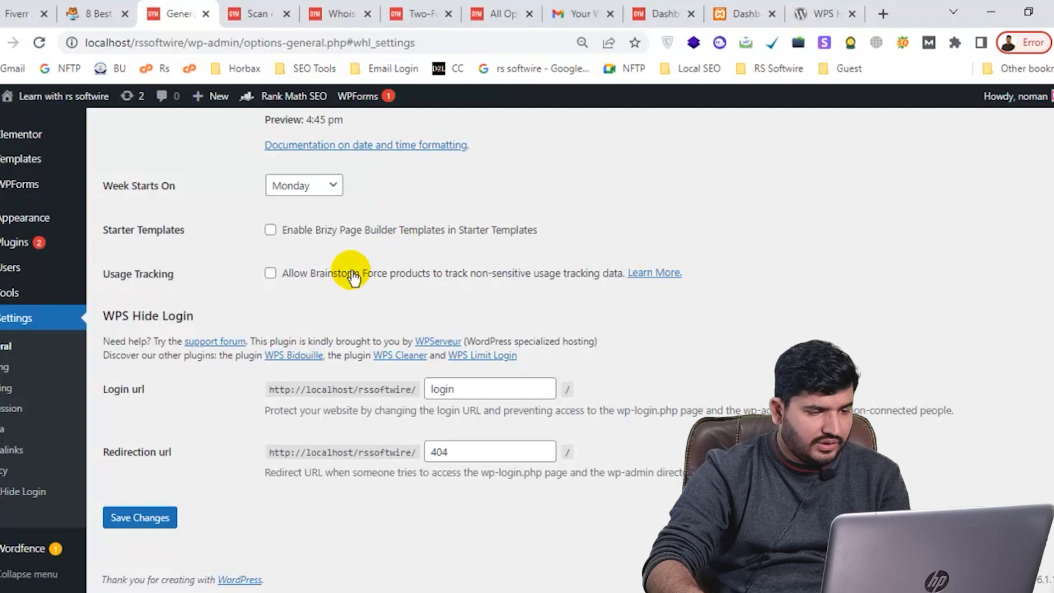
Replace the Login url slug 'login' with 'rssoftwire' and save the changes
drag(463, 388, 411, 389)
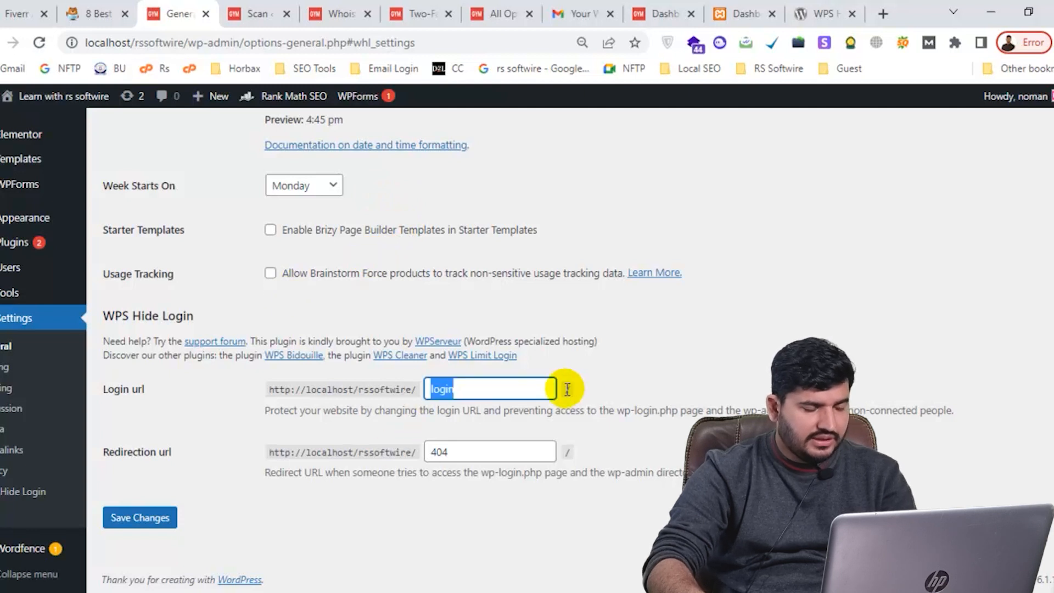
text(rssof)
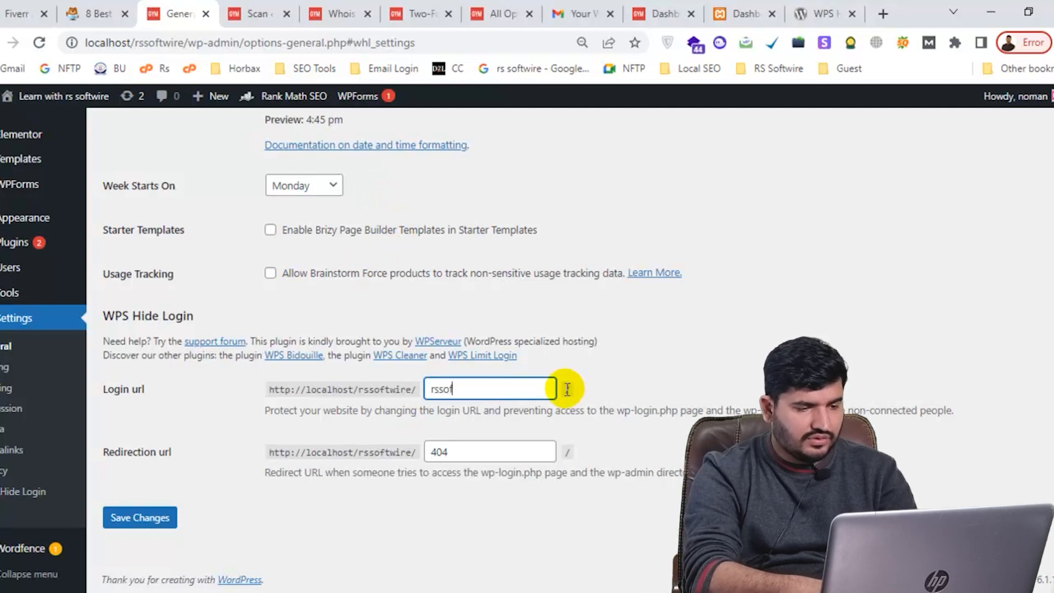
text(twire)
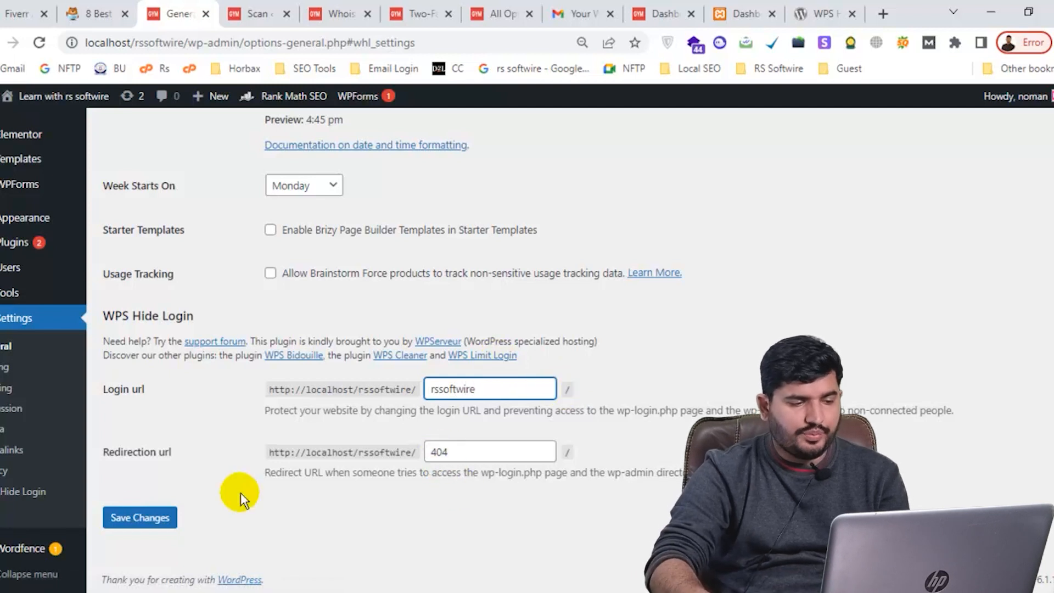
click(126, 518)
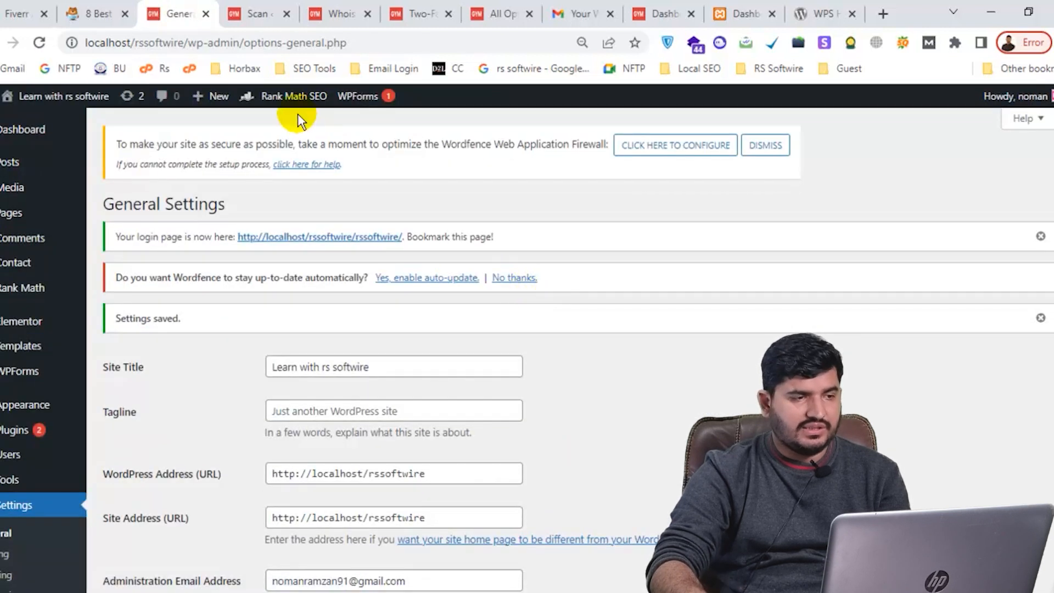
drag(187, 42, 283, 59)
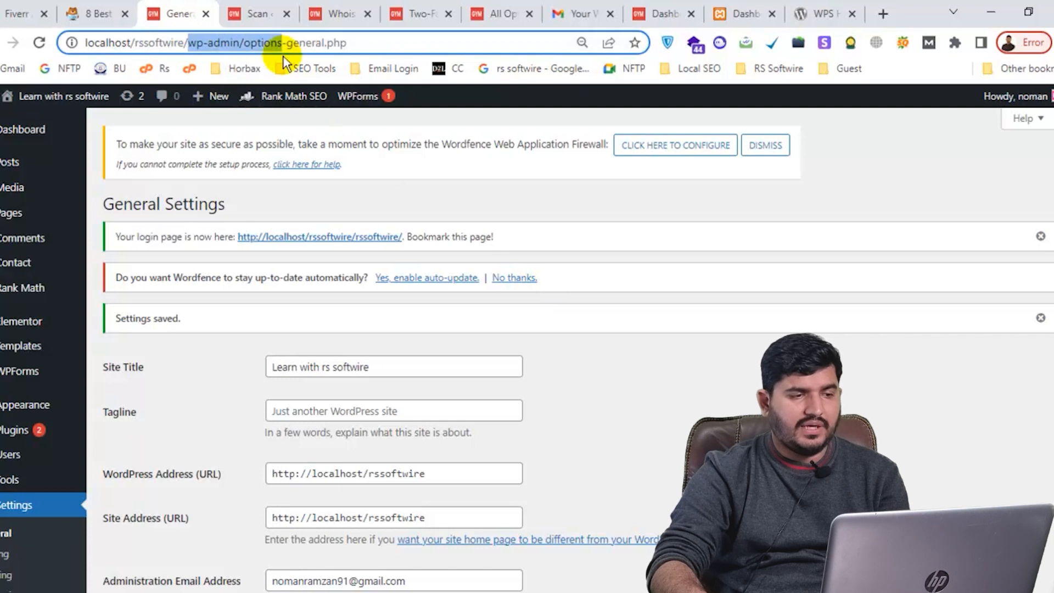